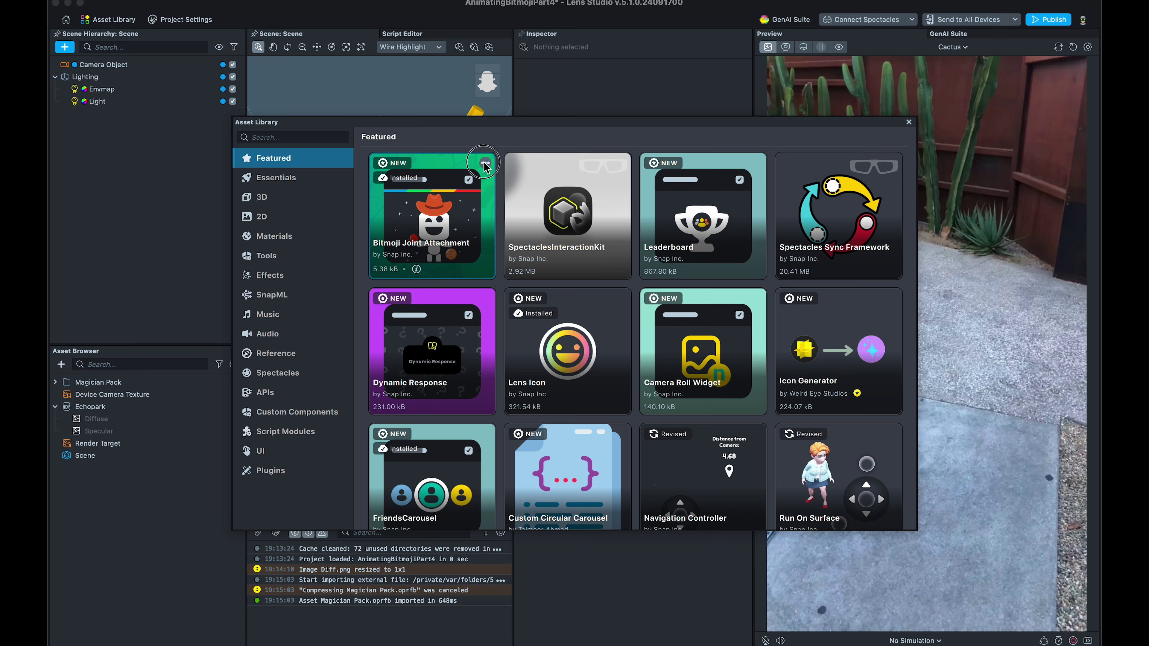
Install the Bitmoji Joint Attachment asset into the project from the Asset Library and close the library.
mouse_move(542, 166)
left_click(590, 166)
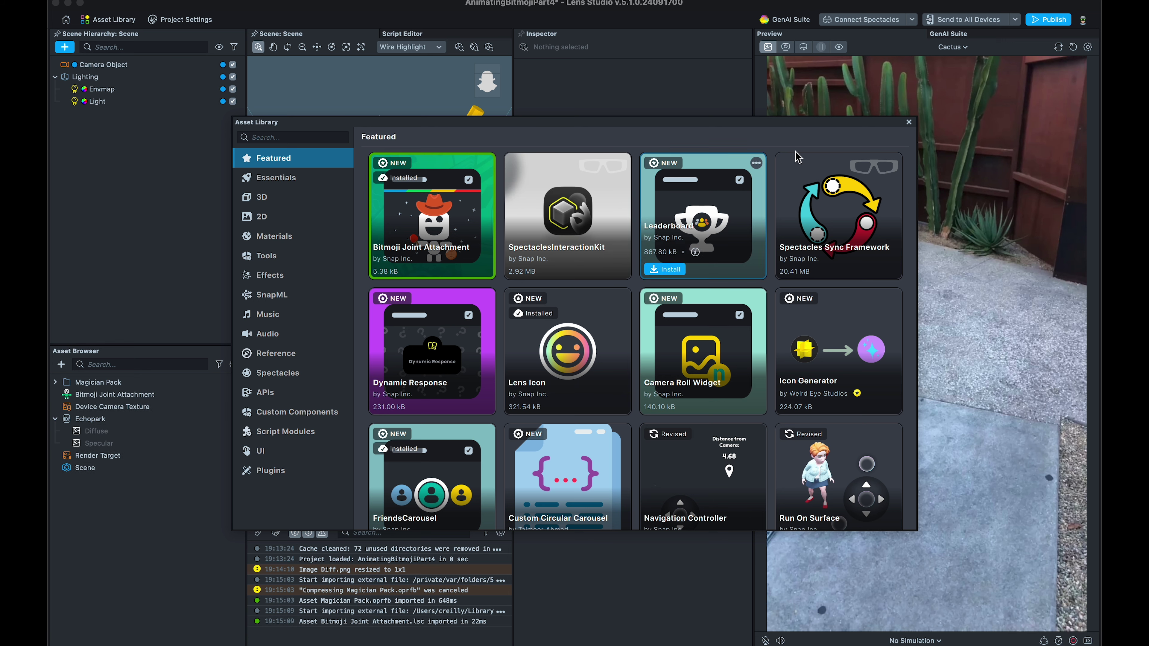
left_click(908, 122)
Add the BitmojiMagician__PLACE_IN_OBJECTS_PANEL prefab from the Magician Pack folder to the scene hierarchy.
left_click(125, 386)
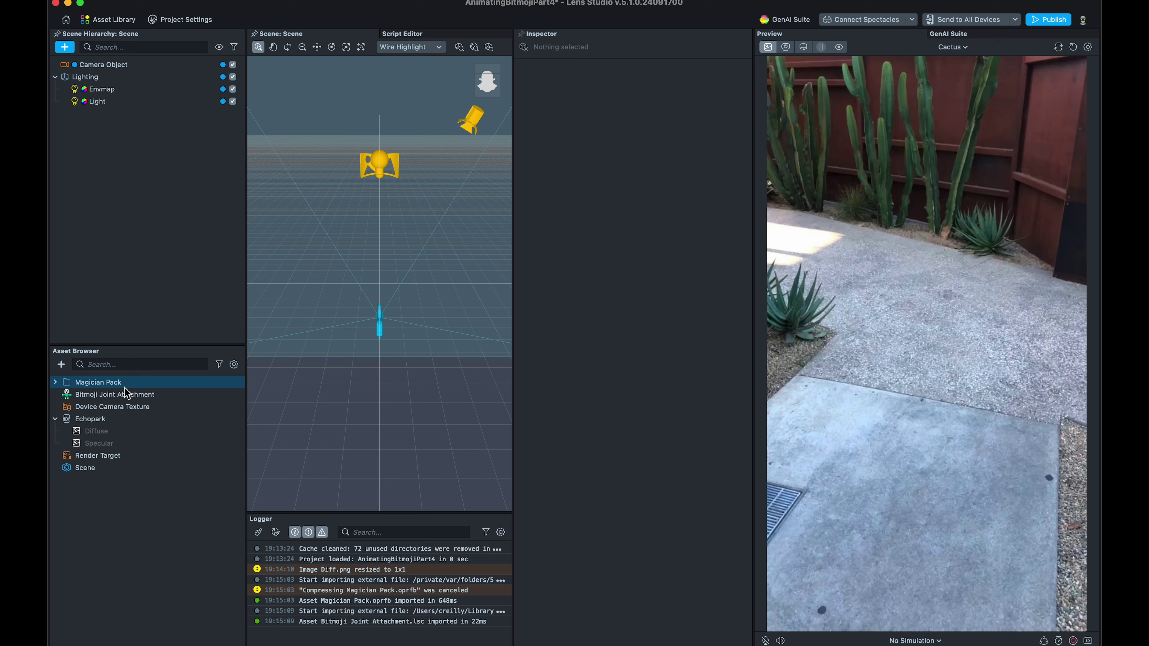
left_click(54, 382)
left_click_drag(127, 419, 131, 145)
Inspect the hat and baton rigs in the scene hierarchy and collapse their PROP groups.
left_click(110, 127)
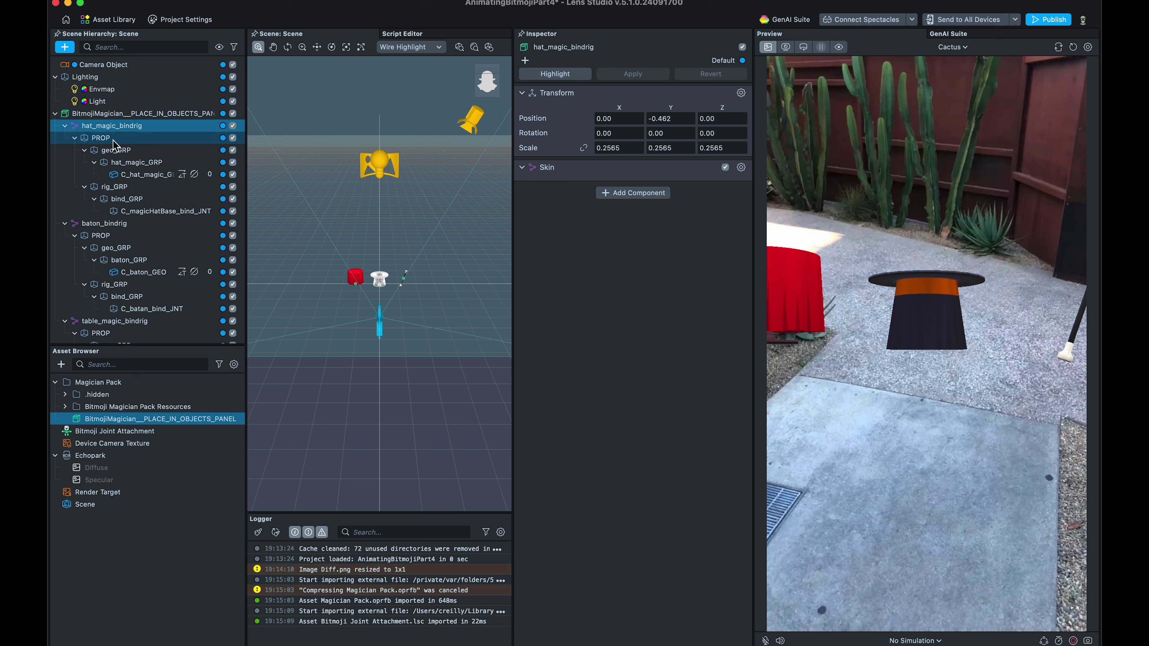
left_click(113, 139)
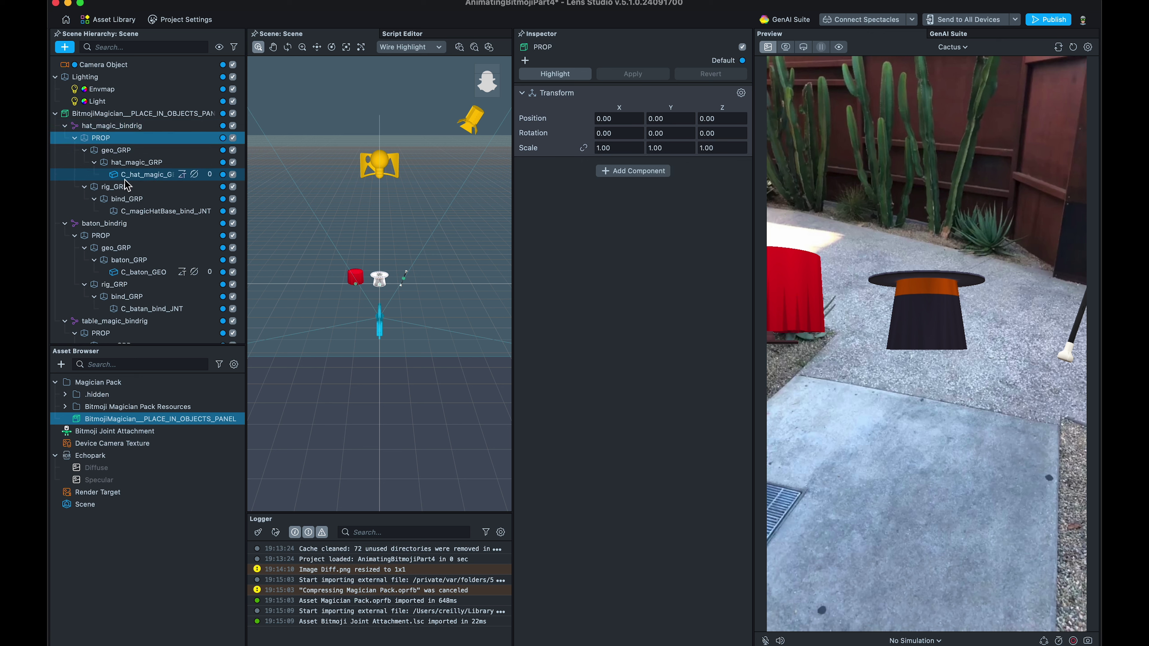
left_click(116, 226)
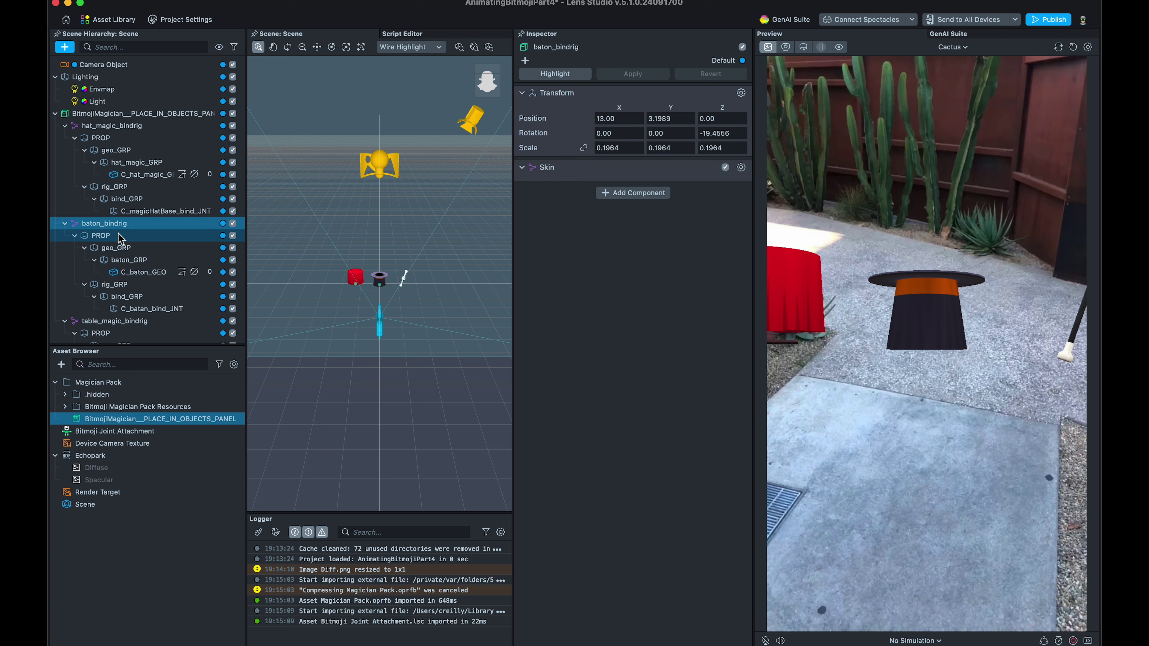
left_click(118, 237)
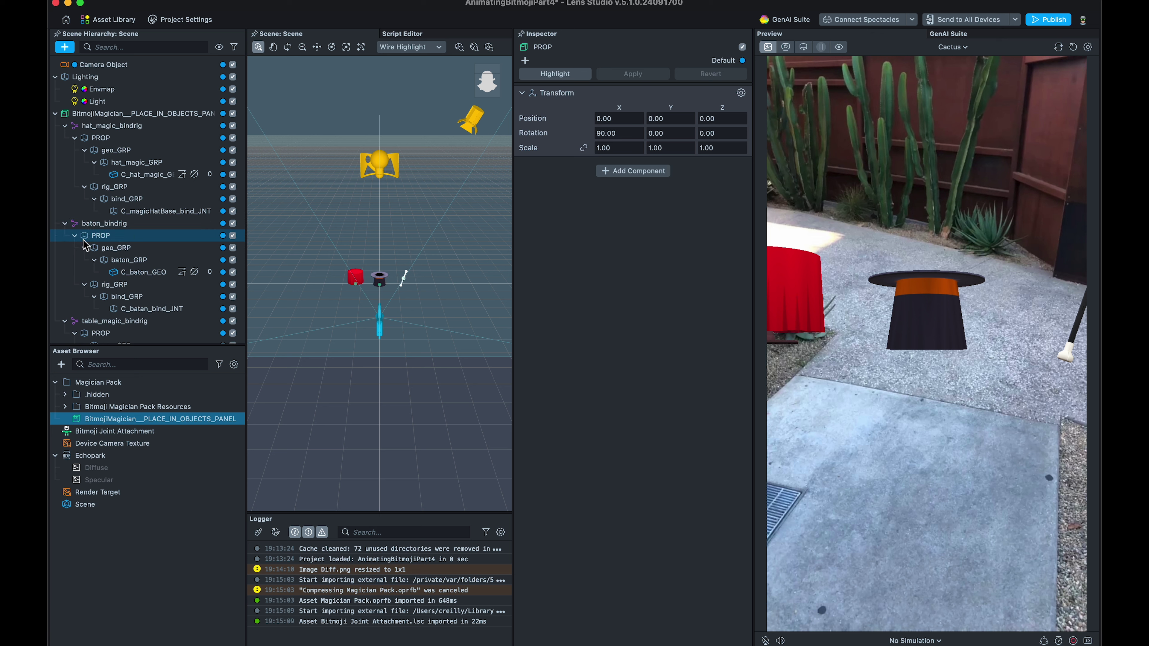
left_click(75, 237)
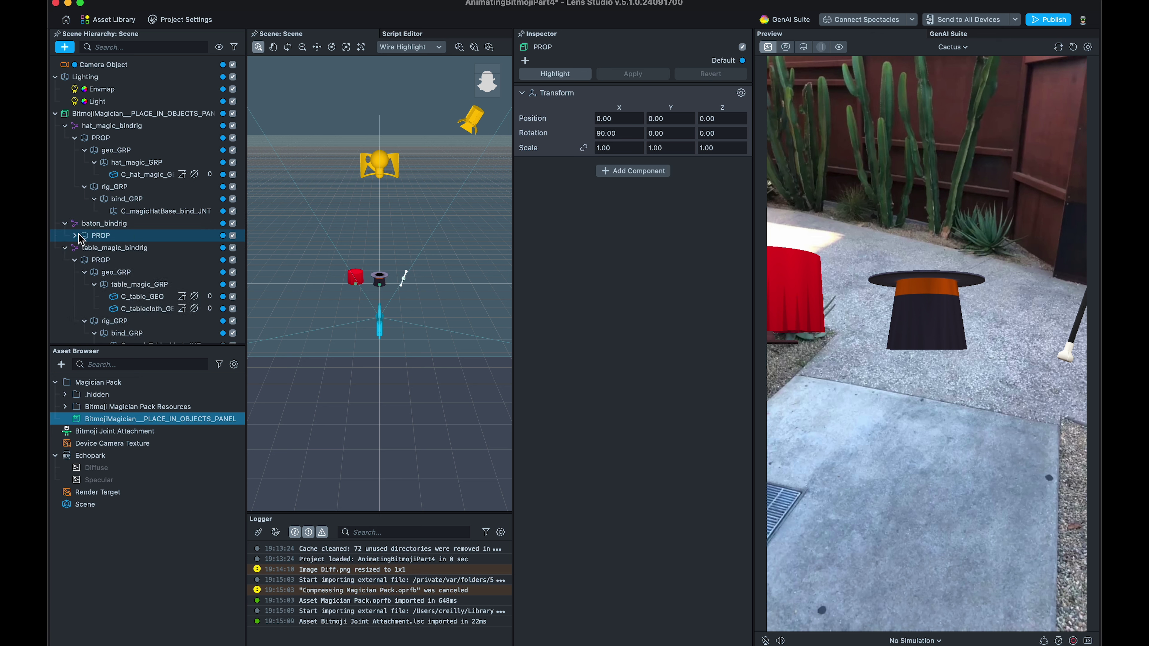
left_click(76, 139)
Save hat_magic_bindrig and baton_bindrig from the scene as separate prefabs in the project assets.
left_click(84, 127)
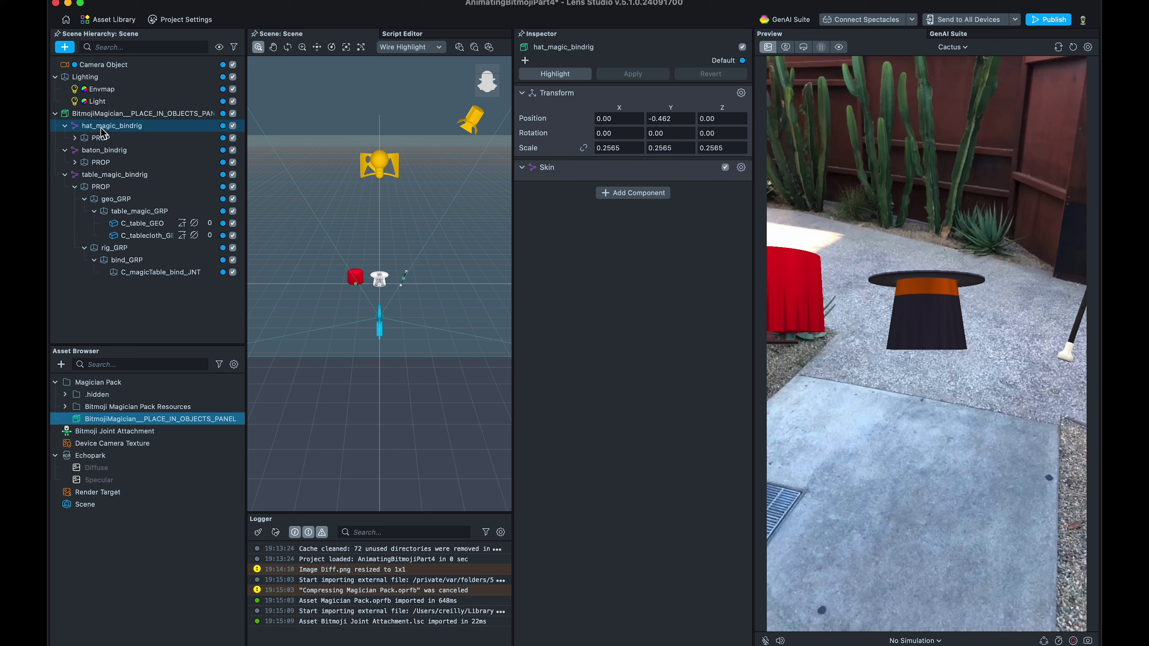
left_click_drag(101, 131, 141, 520)
left_click_drag(117, 153, 149, 571)
Delete the hat and baton rigs from the scene and collapse table_magic_bindrig.
left_click(123, 129)
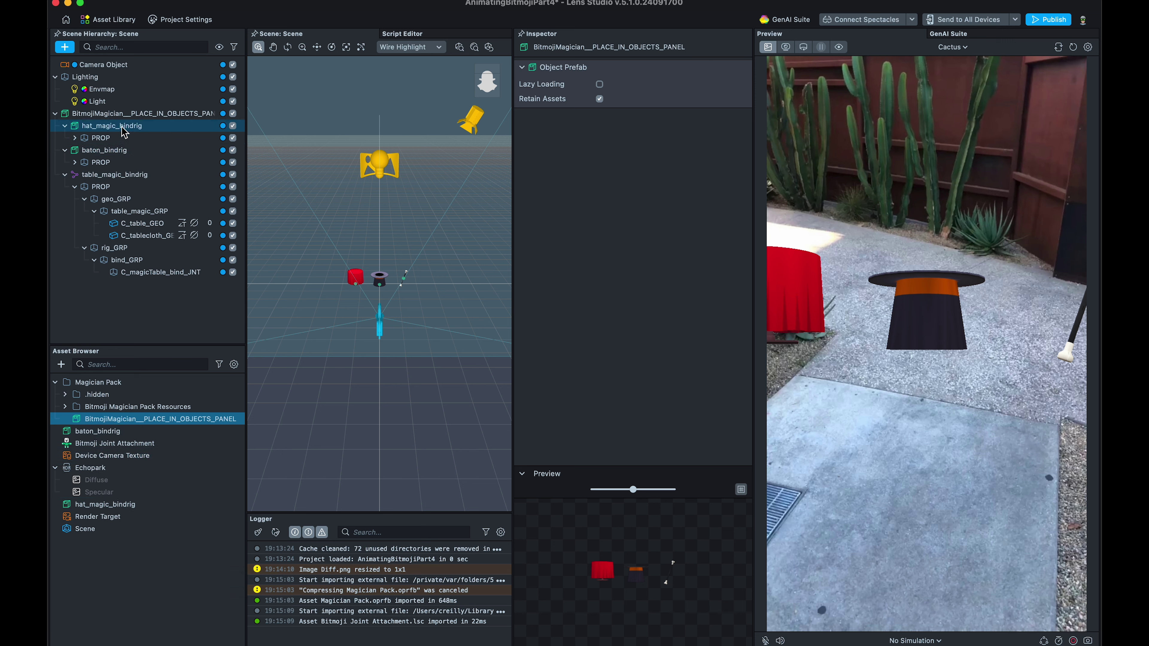
key("Delete")
key("Delete")
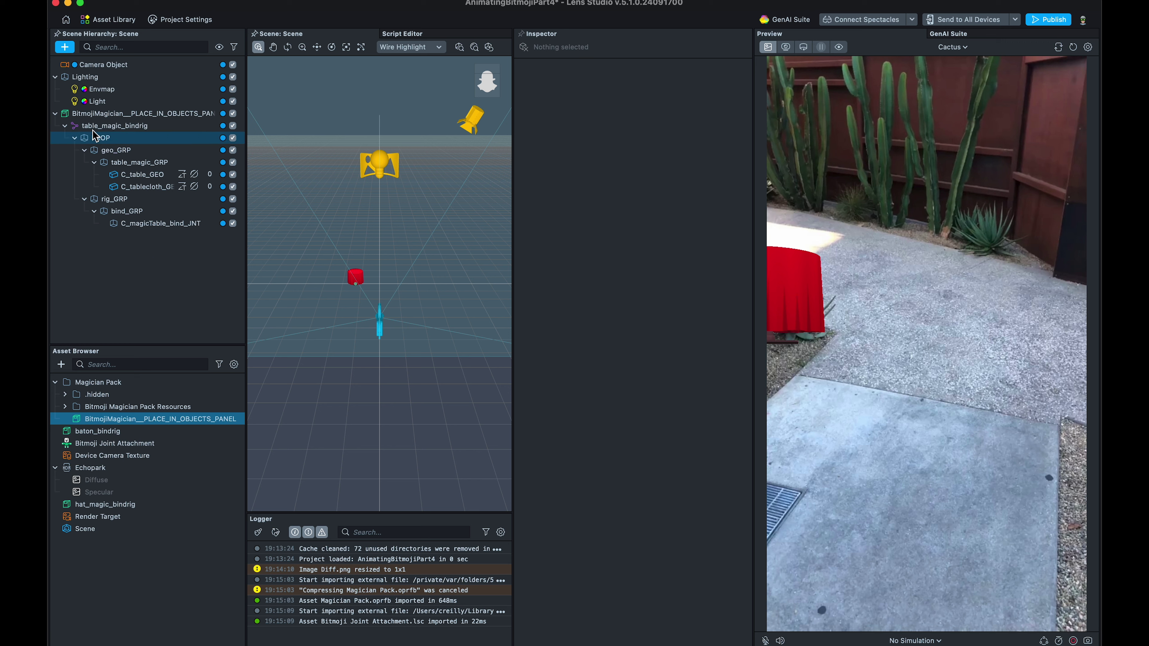
left_click(65, 126)
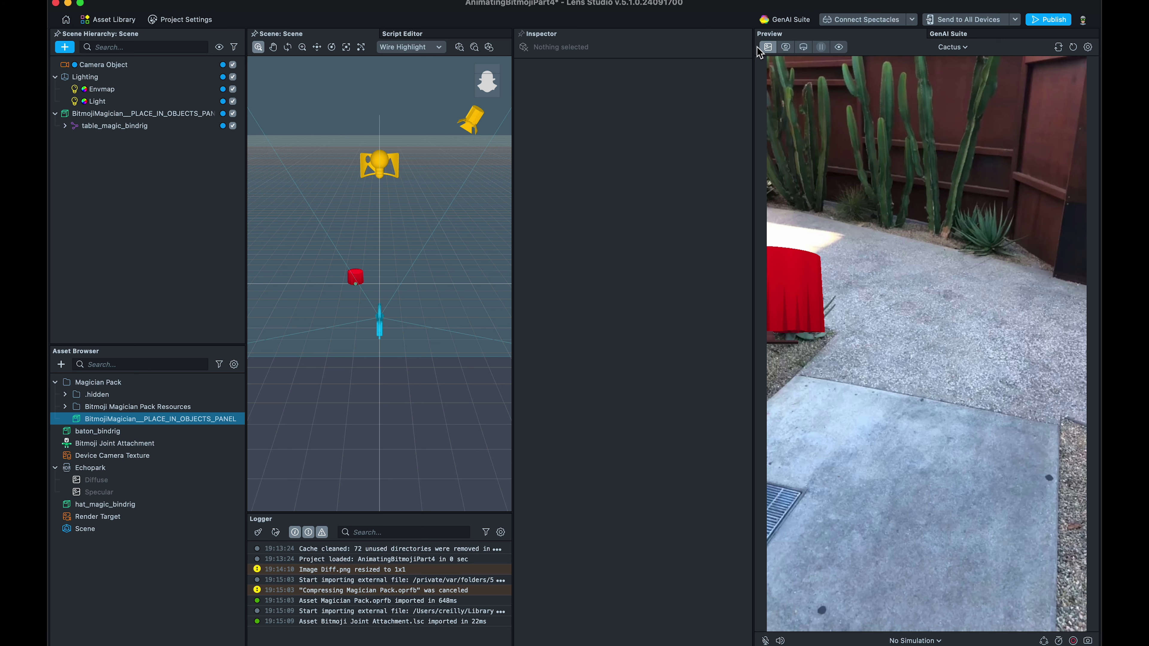
Import the Excited Reveal animation into the project with the GenAI Suite's Bitmoji Animation generator and return to the lens preview.
left_click(785, 19)
left_click(769, 90)
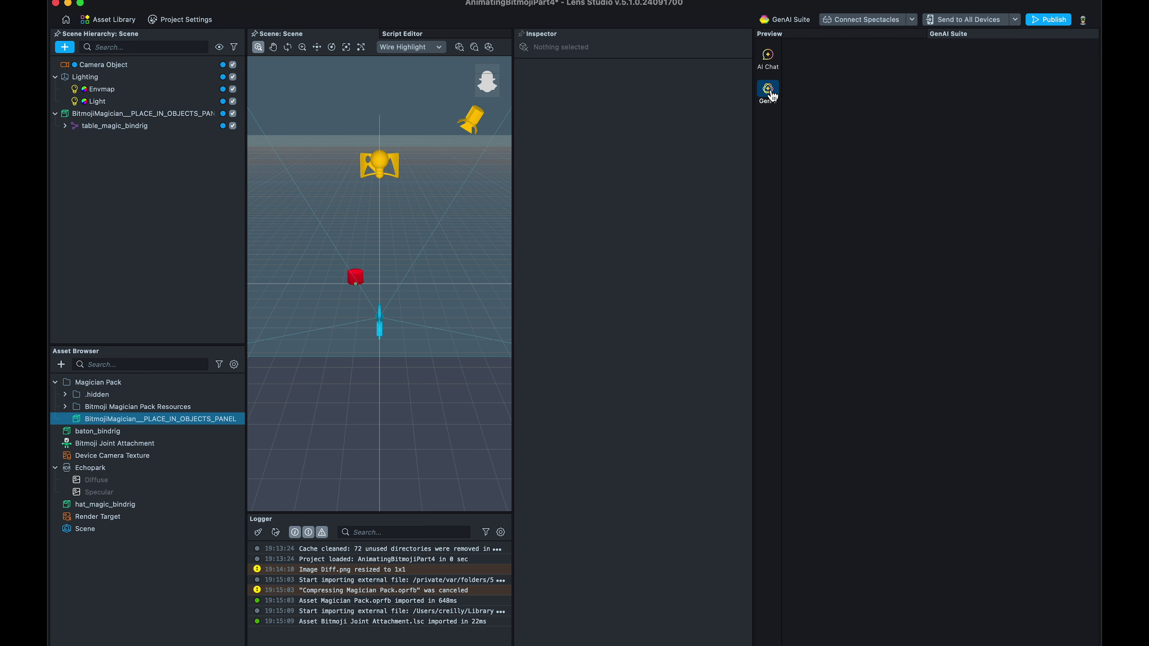
left_click(868, 332)
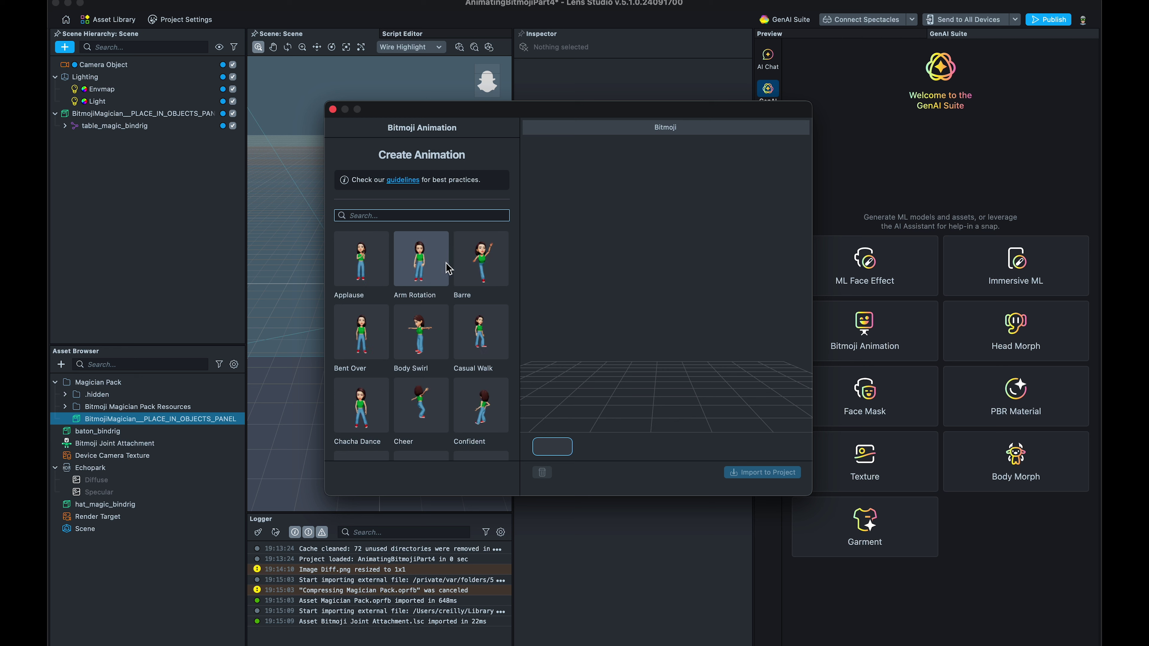
scroll(407, 335, "down", 5)
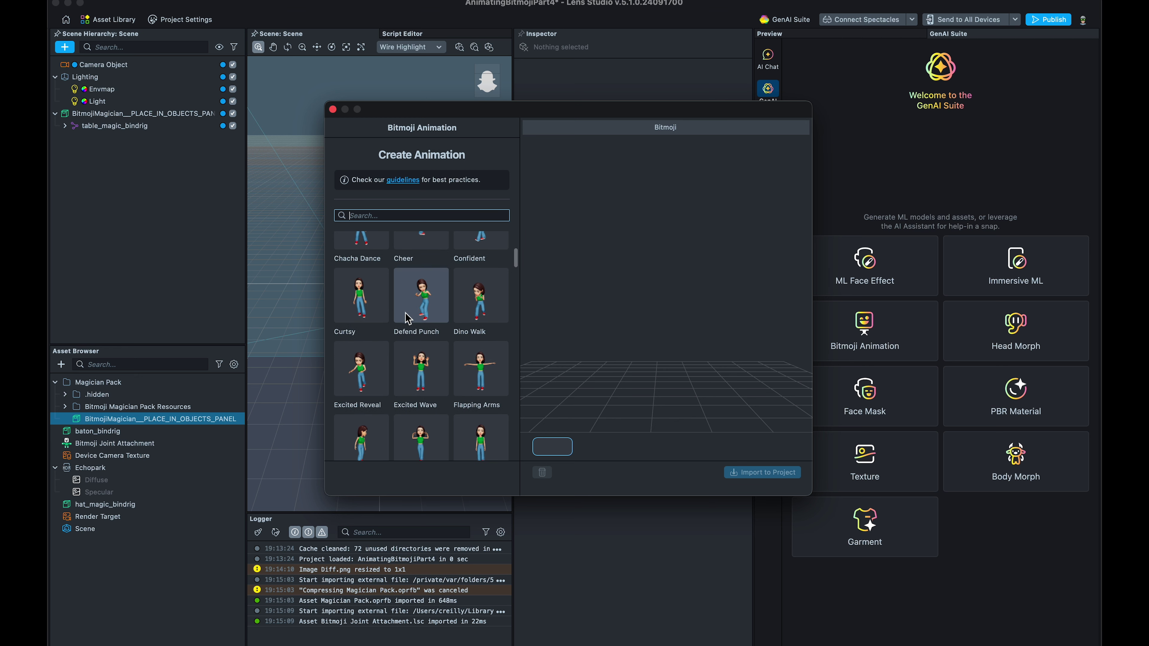
left_click(365, 374)
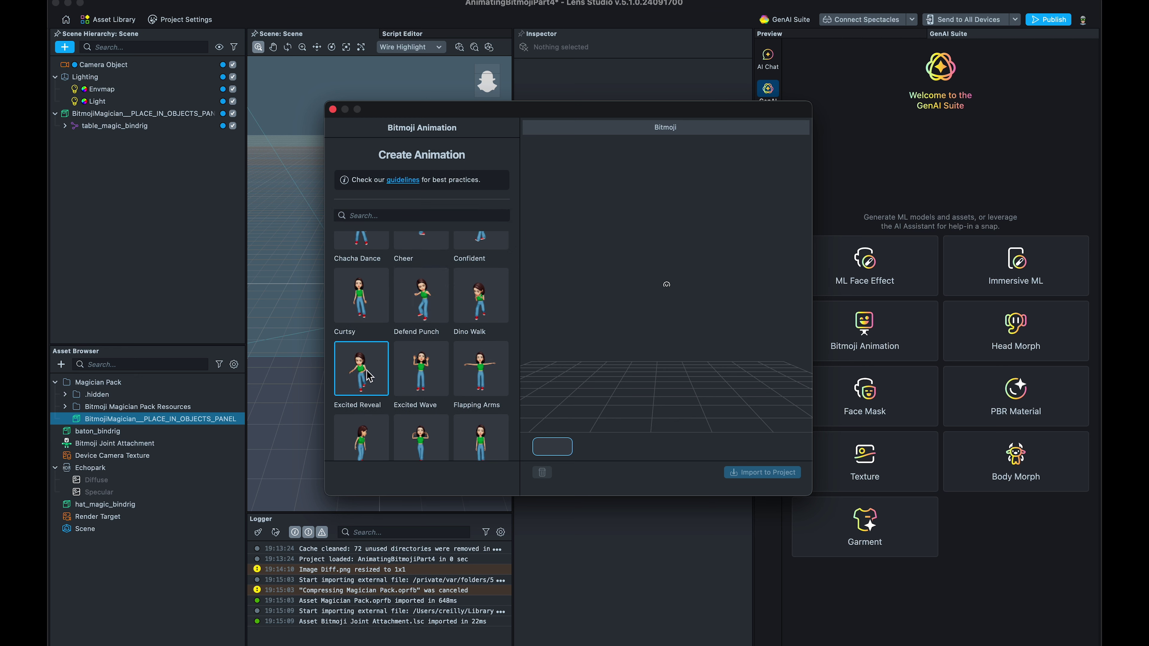
scroll(419, 363, "down", 1)
left_click(761, 472)
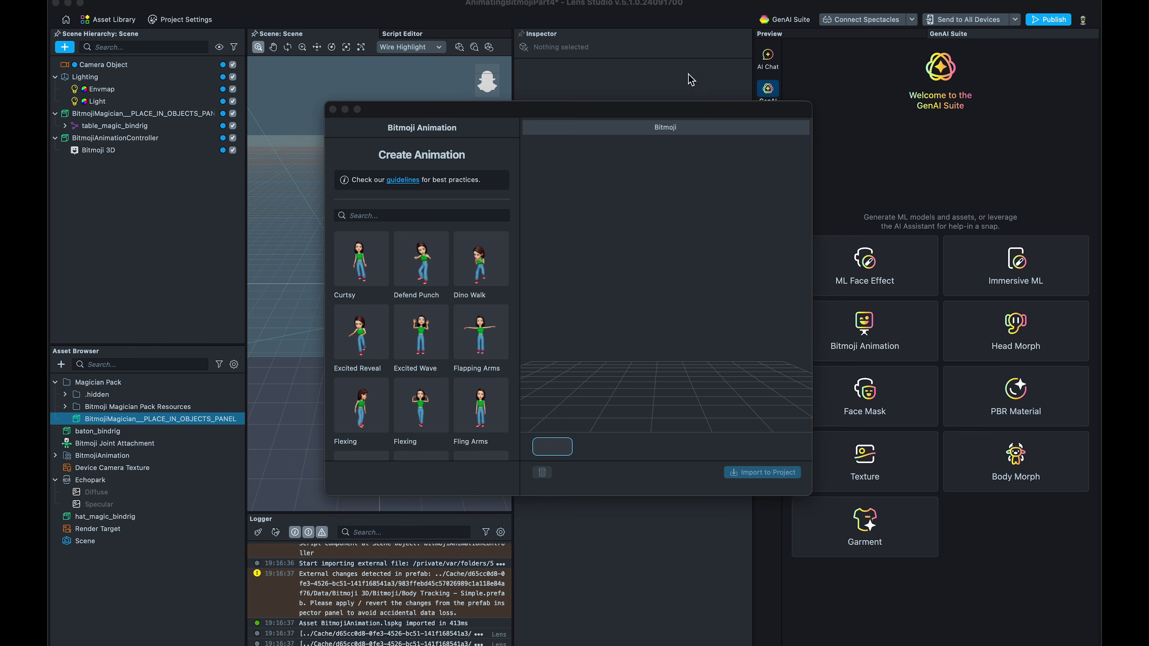
left_click(832, 32)
left_click(930, 334)
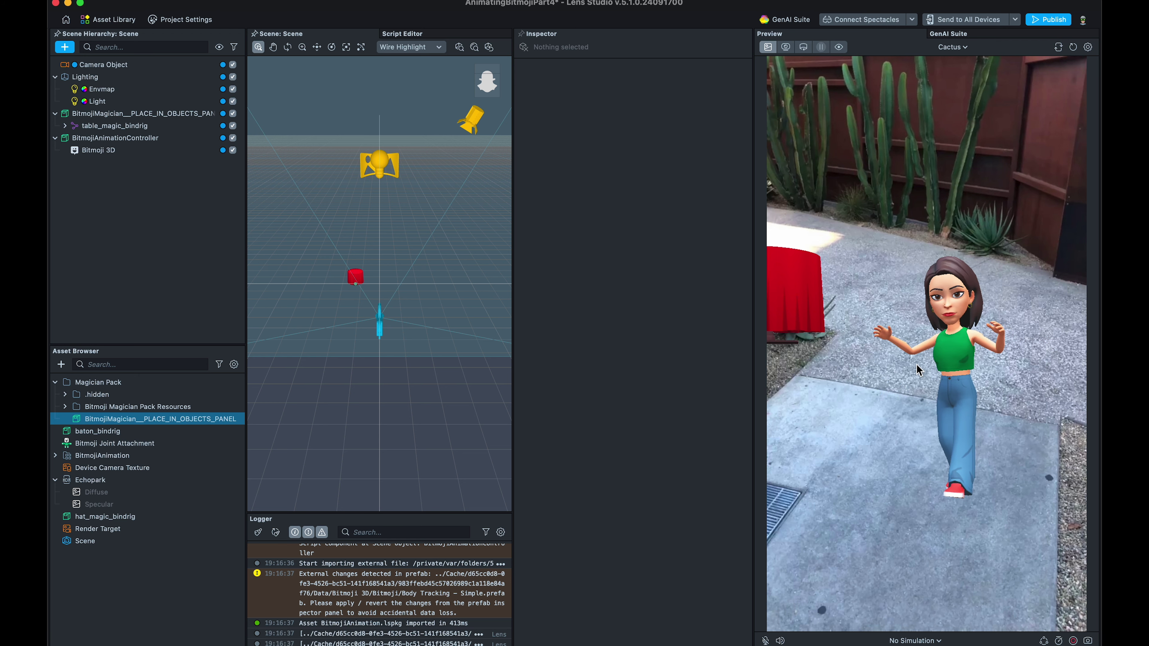
Disable Autoplay on the BitmojiAnimationController's Animation Player and set Clip 0's playback mode to Single.
left_click(135, 138)
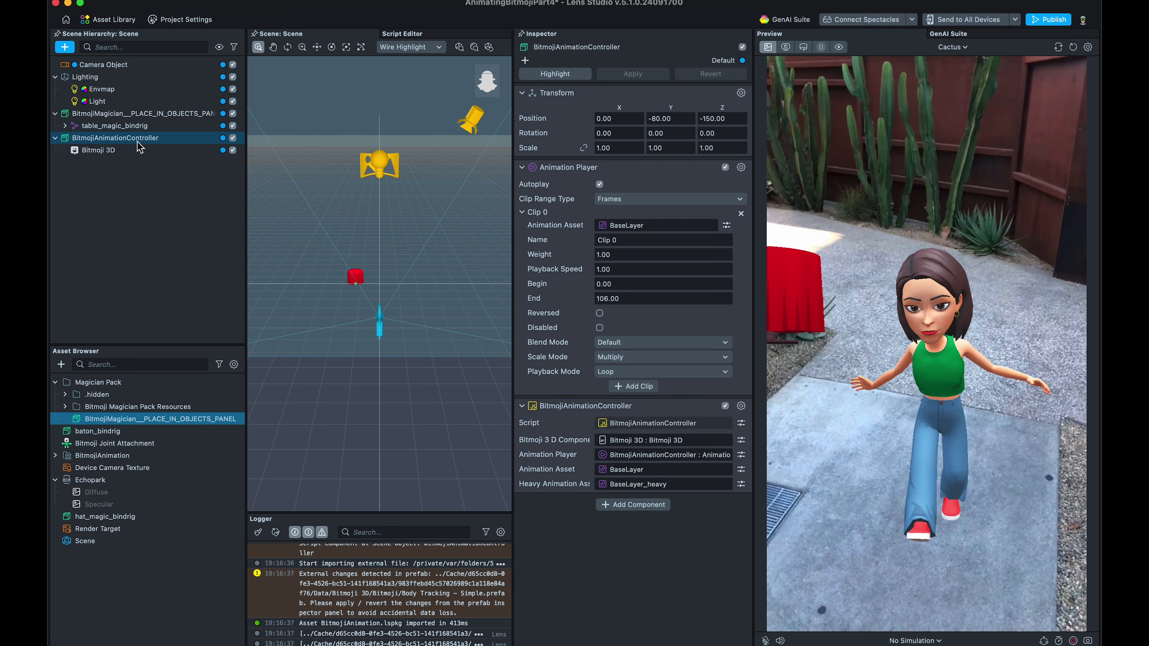
left_click(600, 184)
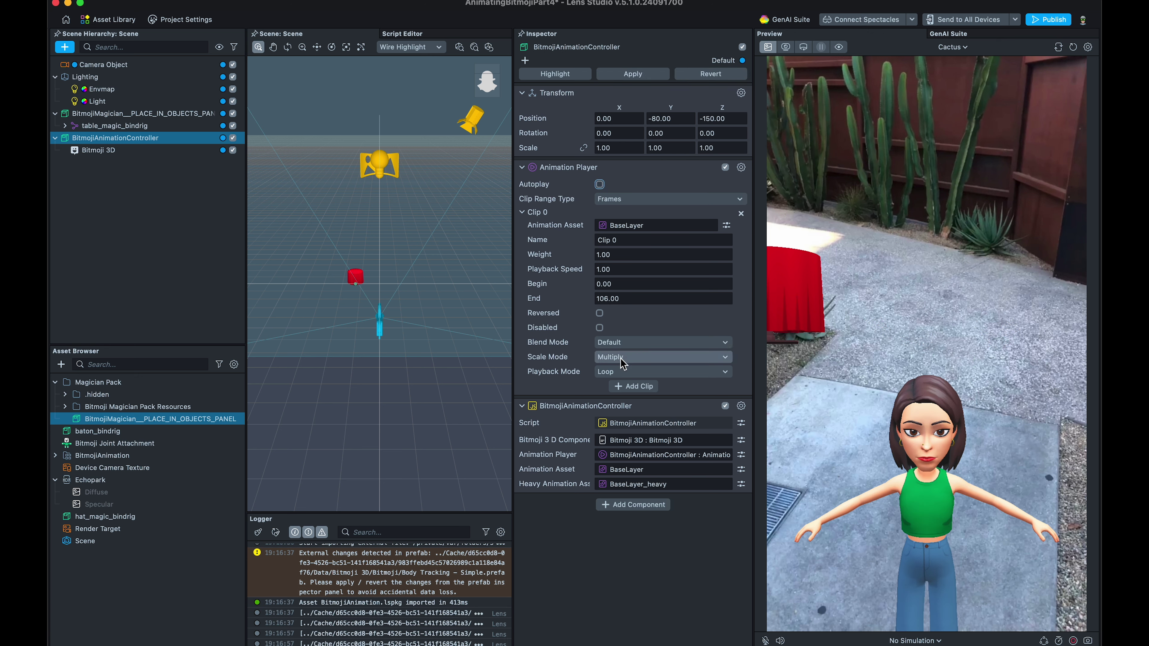
left_click(628, 371)
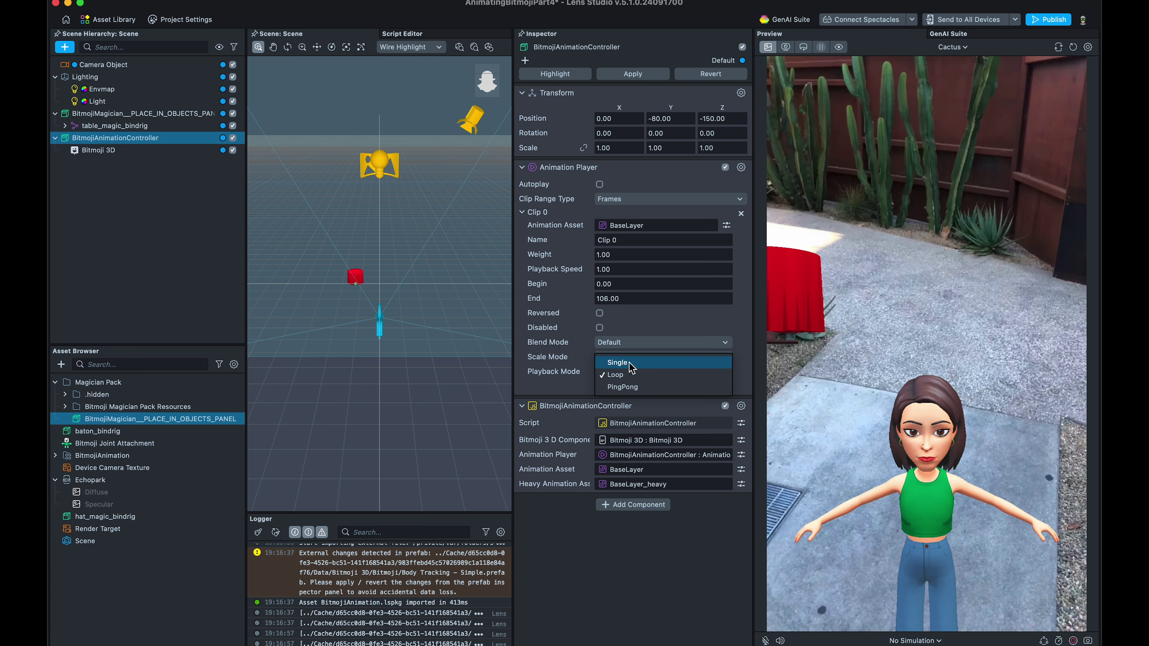
left_click(630, 364)
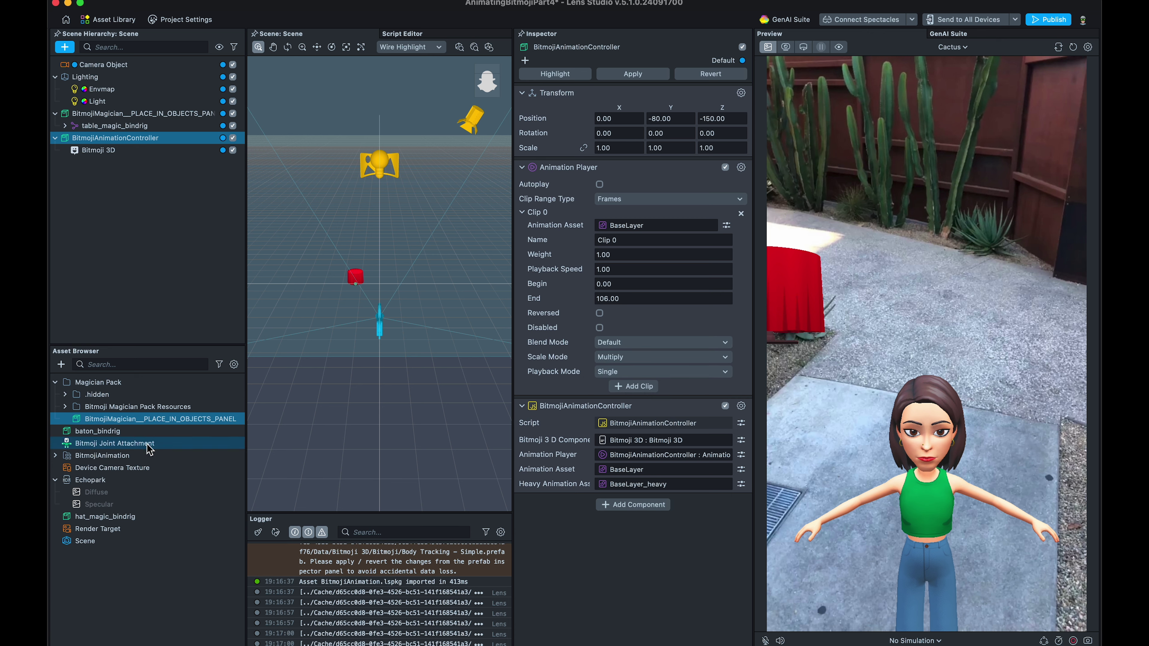
Add Bitmoji Joint Attachment to the scene and assign the Bitmoji 3D object to its Bitmoji 3D input.
left_click_drag(145, 443, 195, 254)
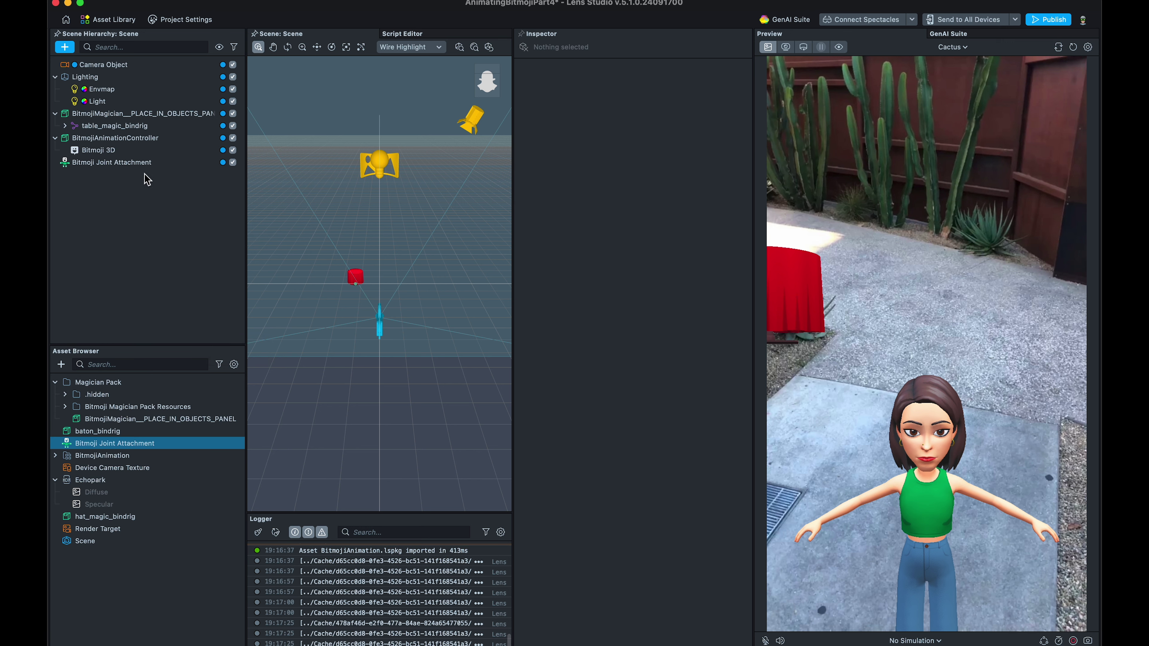
left_click(146, 163)
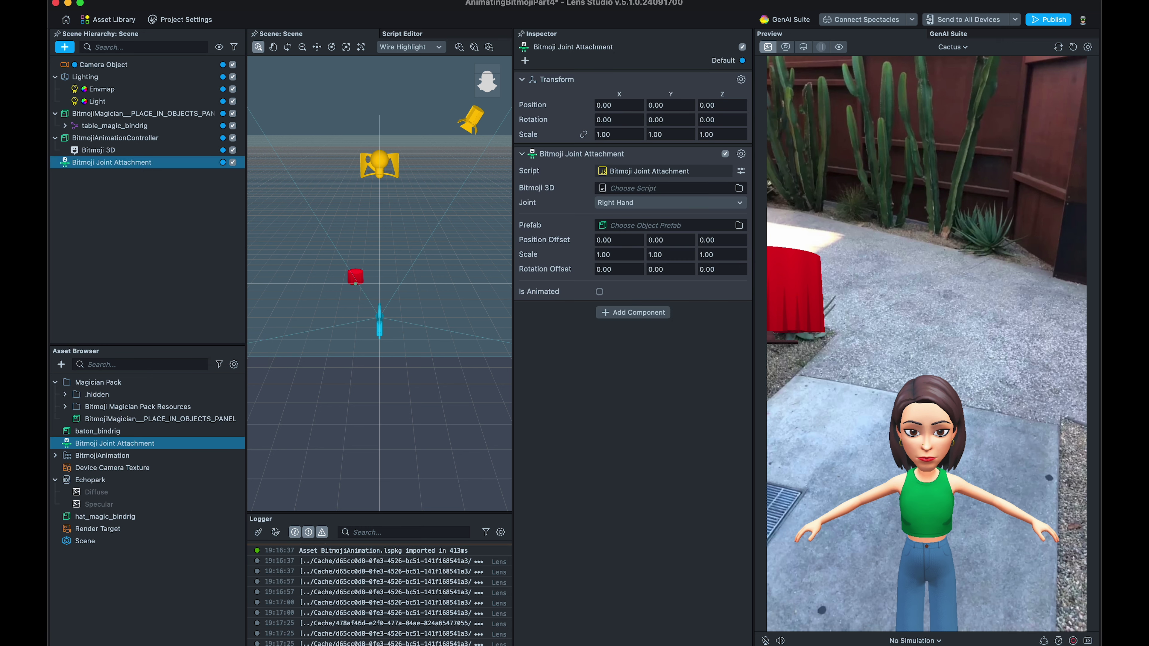
left_click_drag(98, 150, 588, 187)
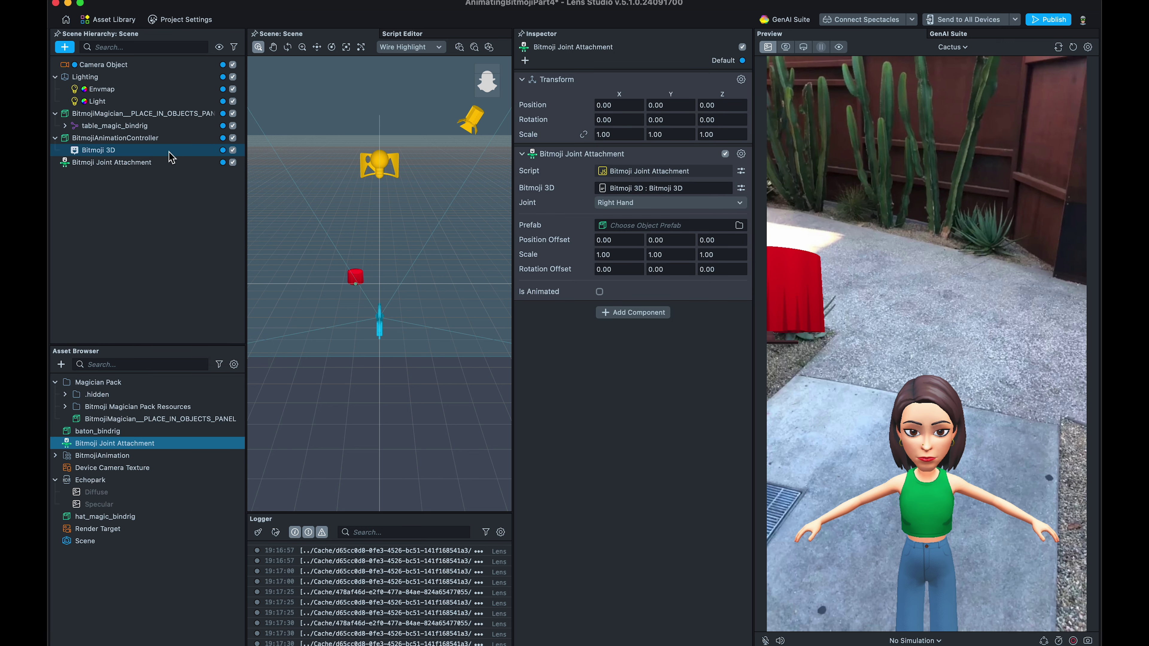
Attach the baton_bindrig prefab to the joint, enable Is Animated and assign BitmojiAnimationController as the animation player.
left_click_drag(98, 431, 679, 226)
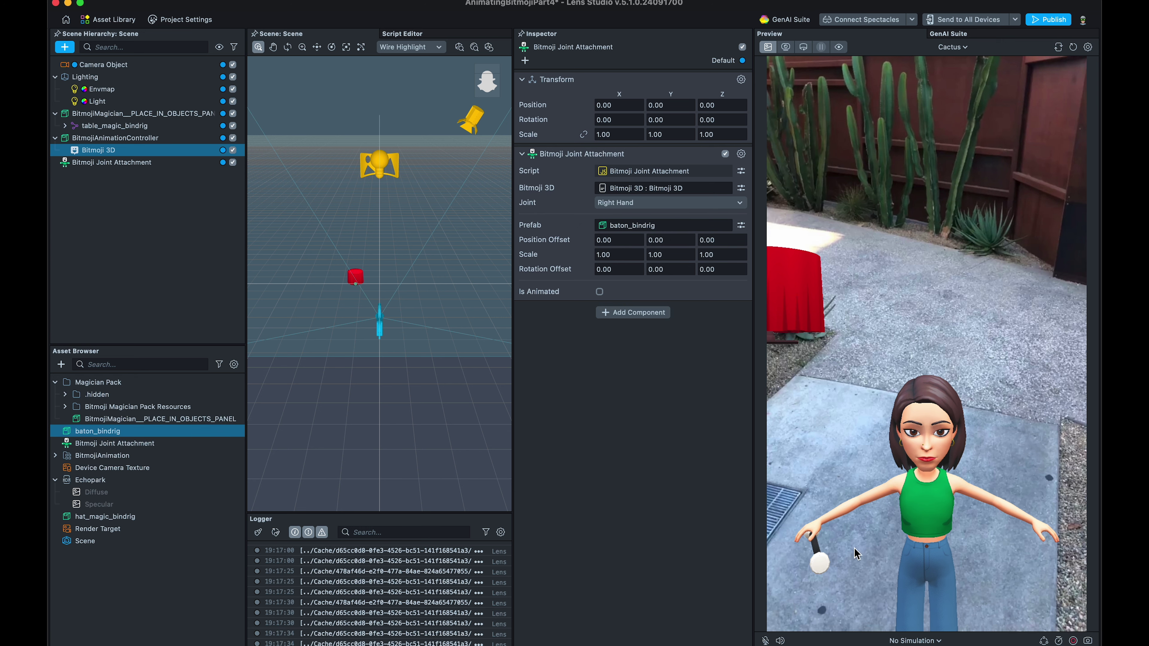
left_click(599, 292)
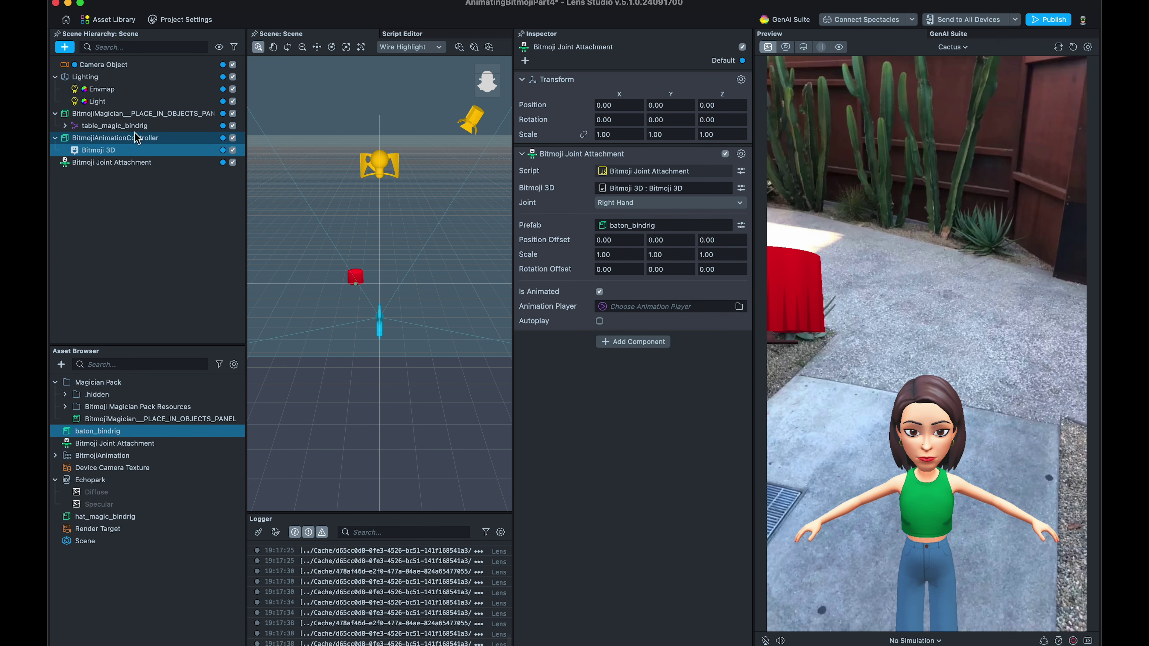
left_click_drag(125, 144, 674, 307)
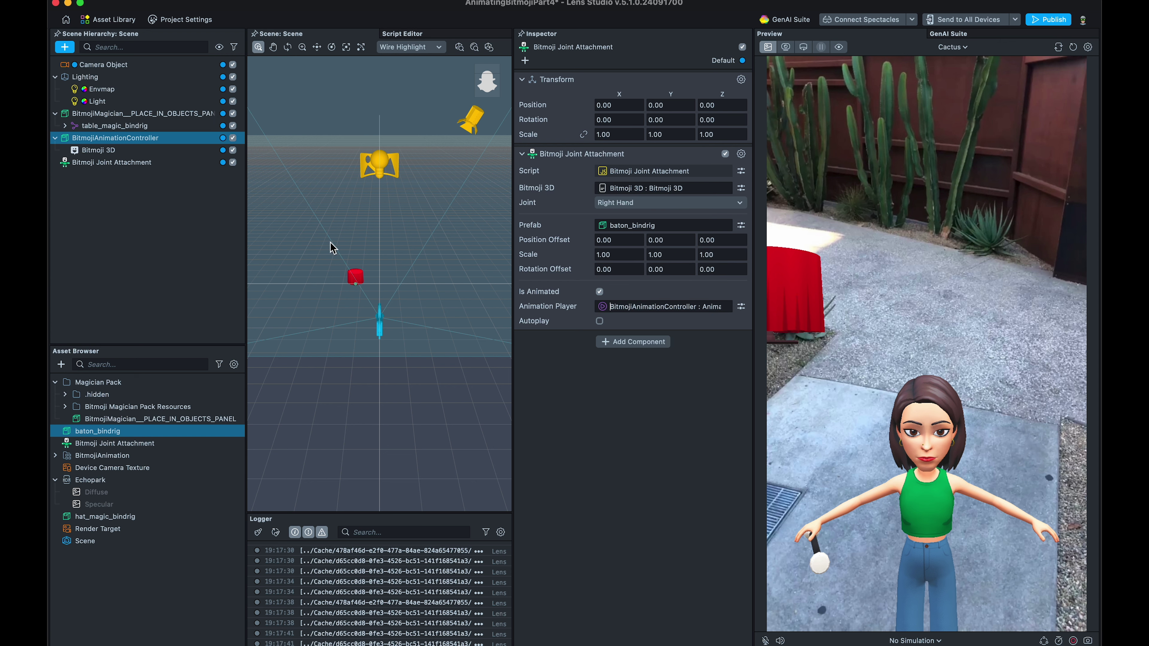
Add a Device Tracking component to the Camera Object.
left_click(116, 66)
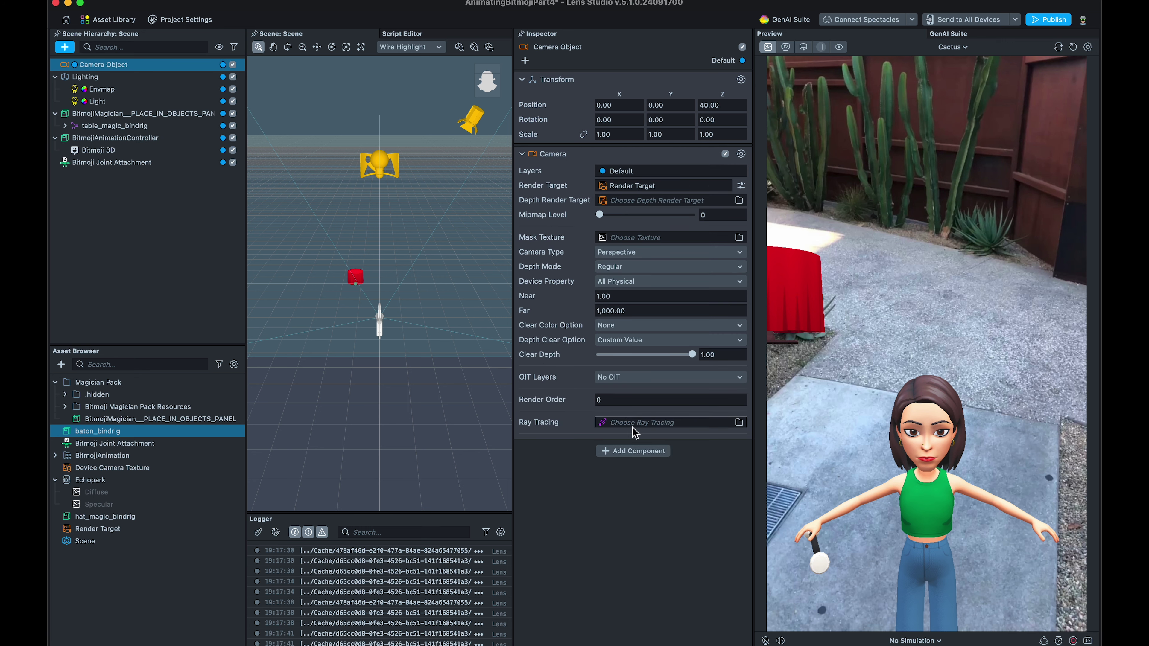
left_click(642, 452)
type("device")
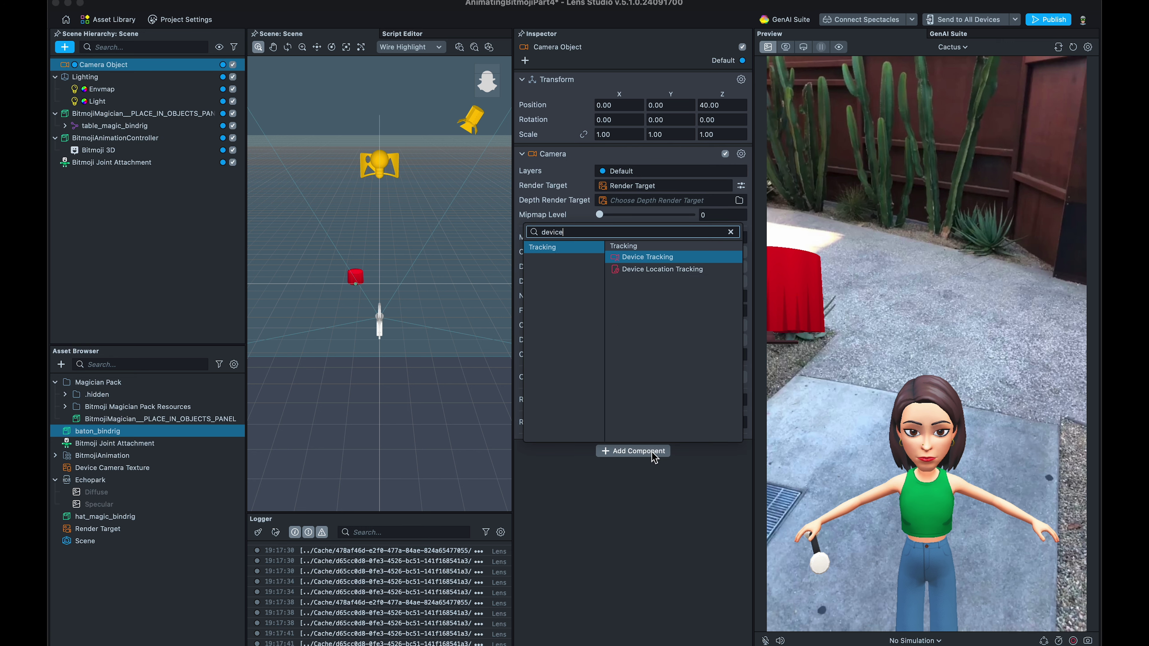
key("Return")
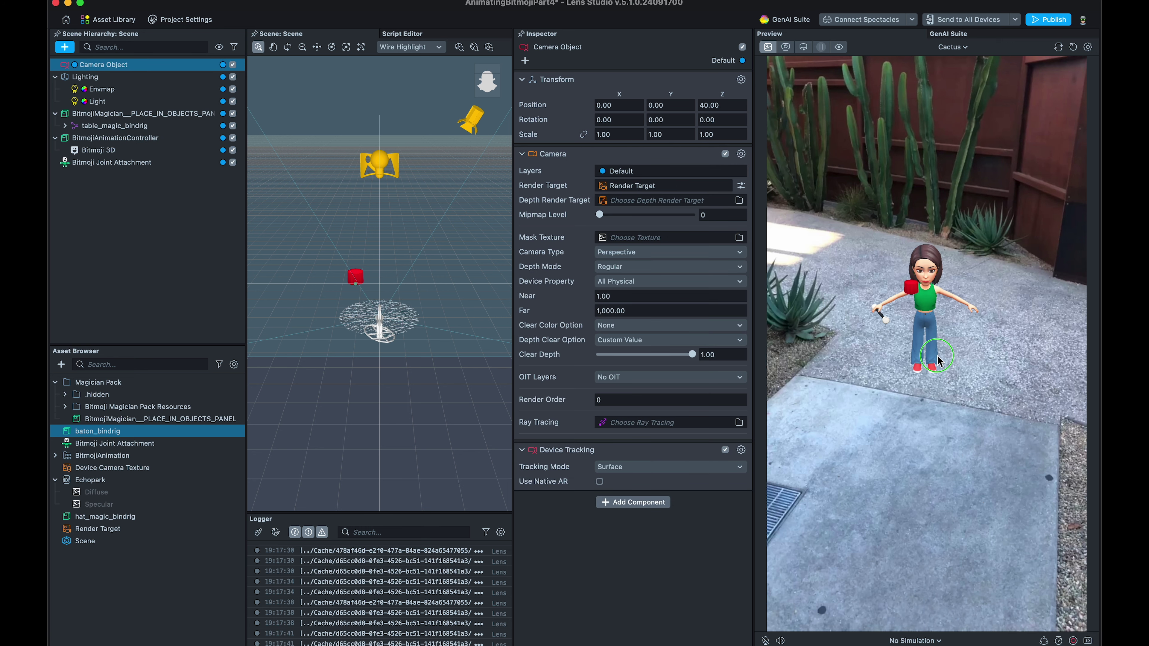
Switch the preview to the interactive Plane environment and frame the Bitmoji's baton hand up close.
left_click(805, 48)
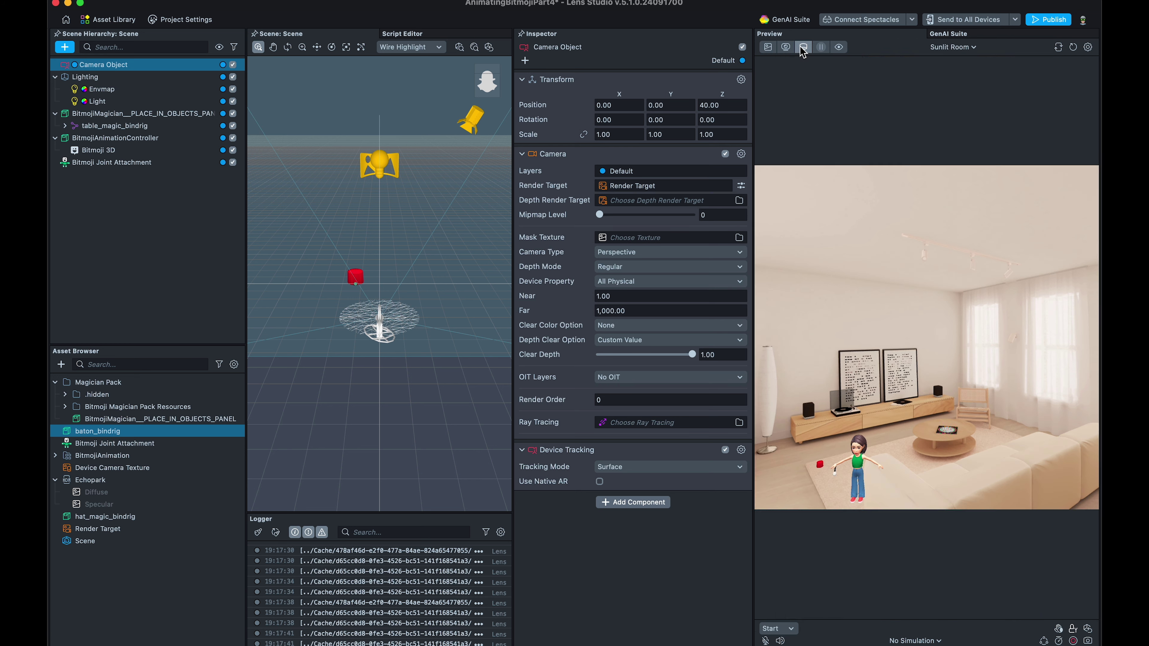
left_click(952, 46)
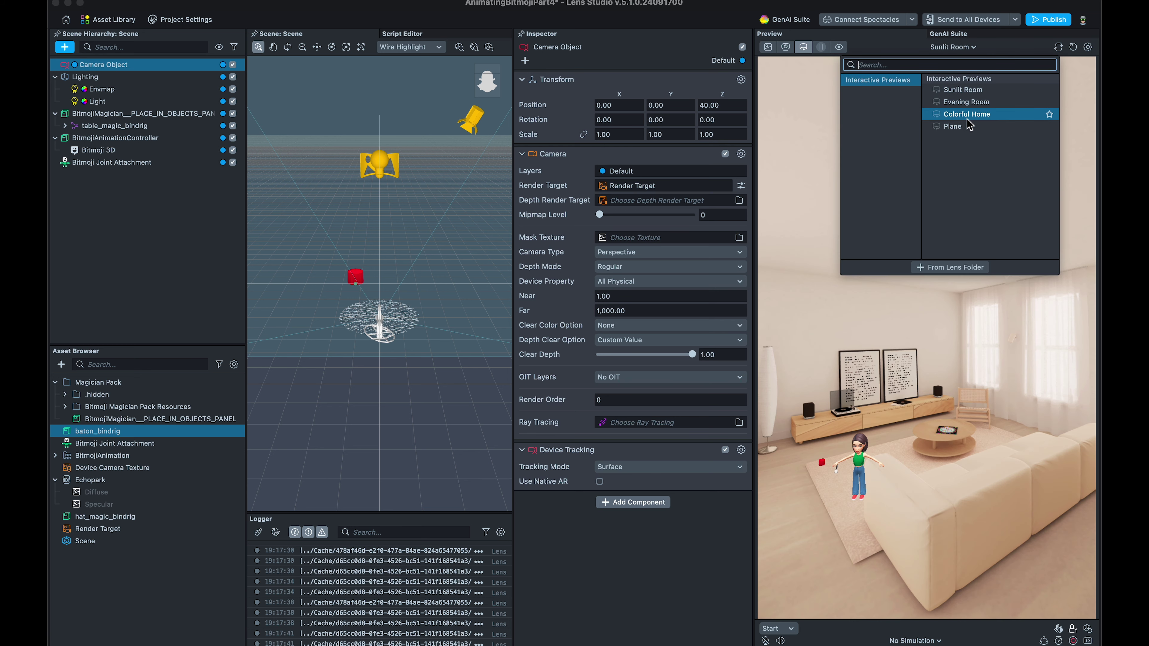
left_click(968, 128)
left_click_drag(900, 461, 1021, 337)
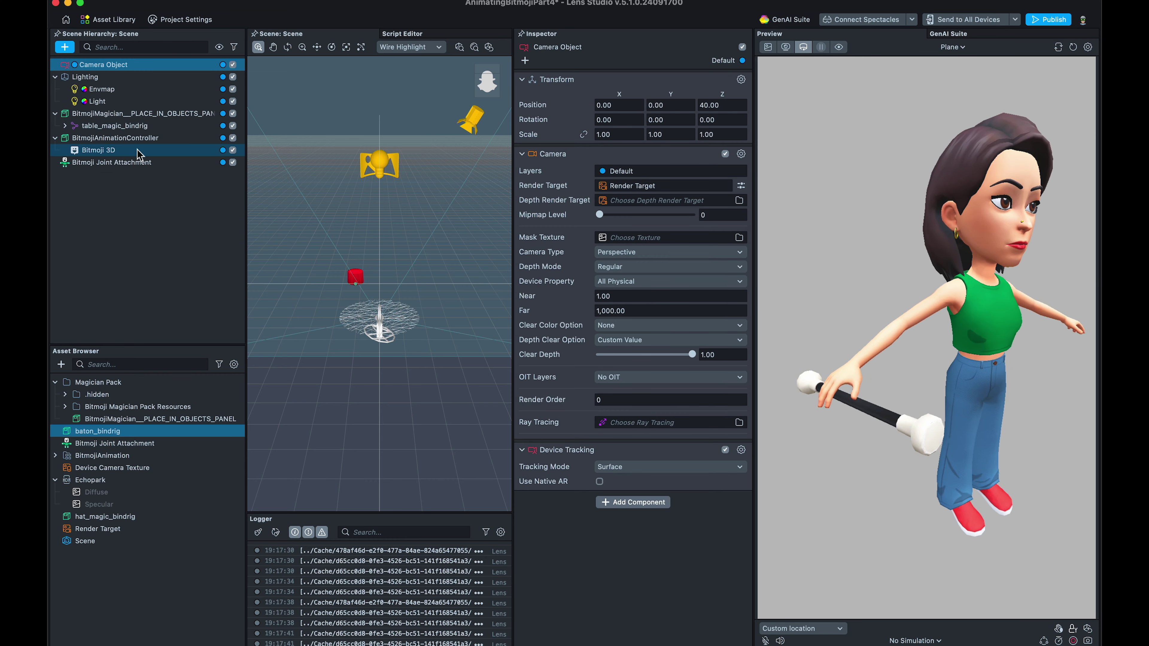
Set the baton's Position Offset on the Bitmoji Joint Attachment to -0.02, 0.11, 0.10.
left_click(136, 162)
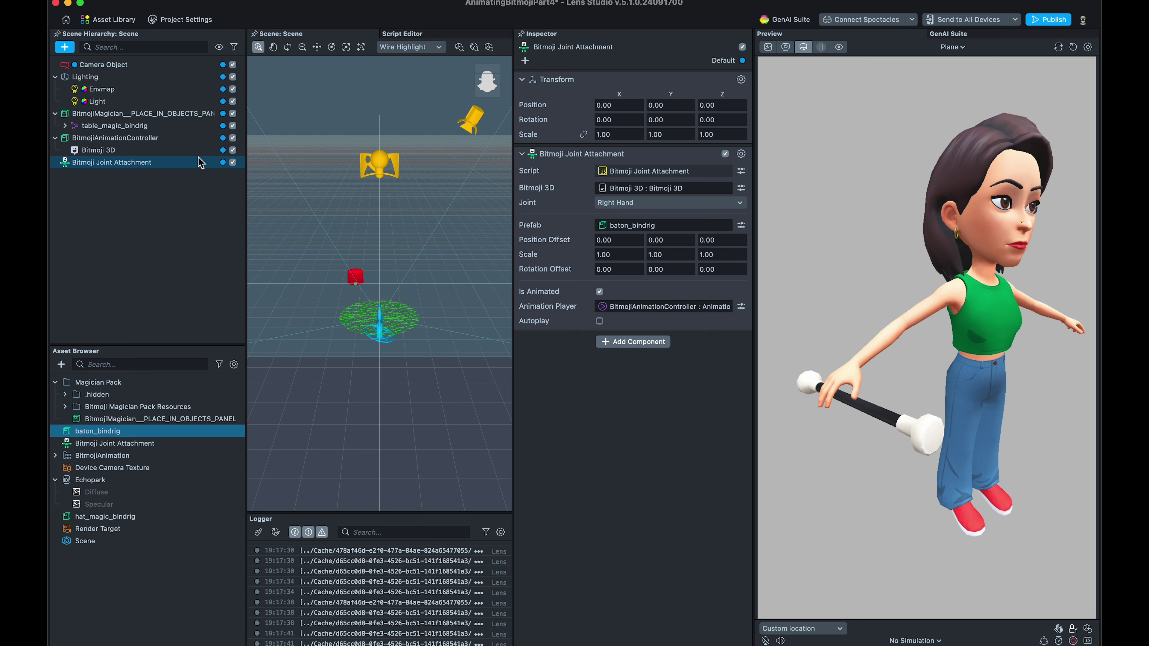
left_click_drag(648, 246, 642, 248)
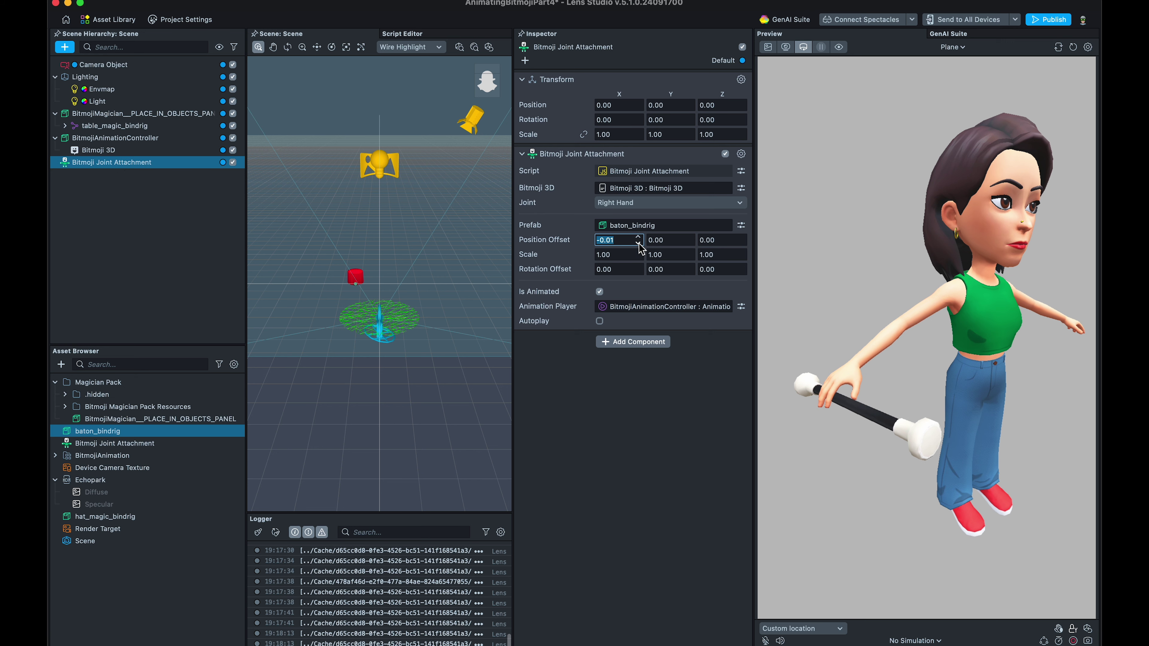
left_click(690, 237)
left_click(690, 237)
left_click(690, 237)
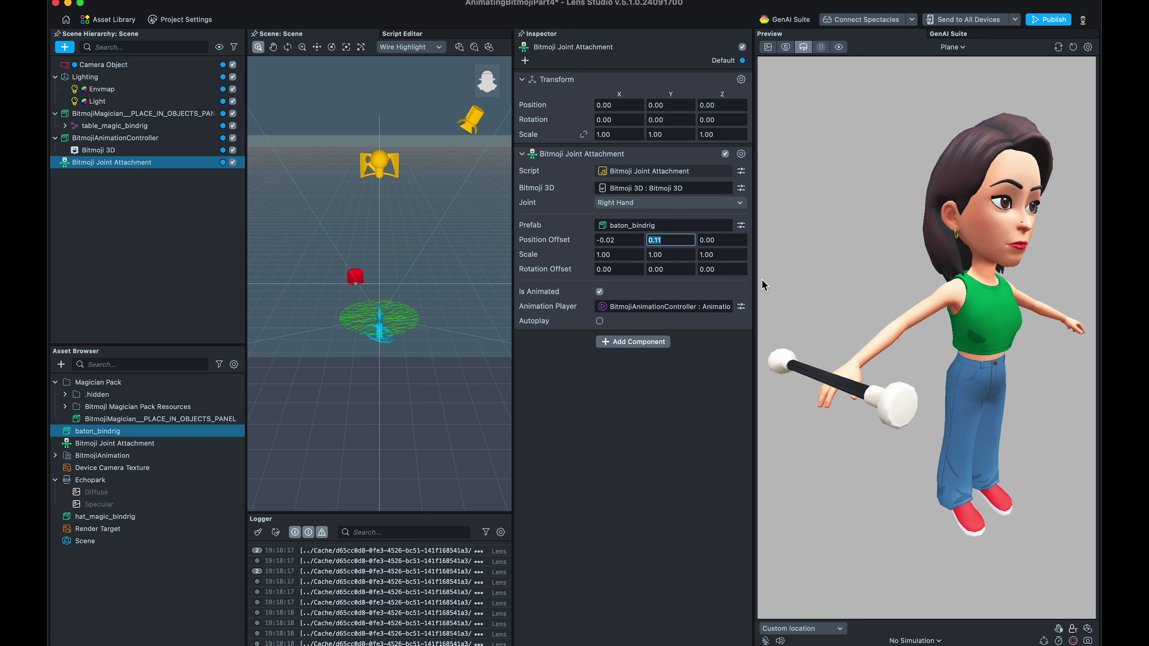
left_click(740, 236)
left_click(740, 237)
Set the baton's Rotation Offset to 25 on X and 25 on Y.
left_click(626, 270)
type("25")
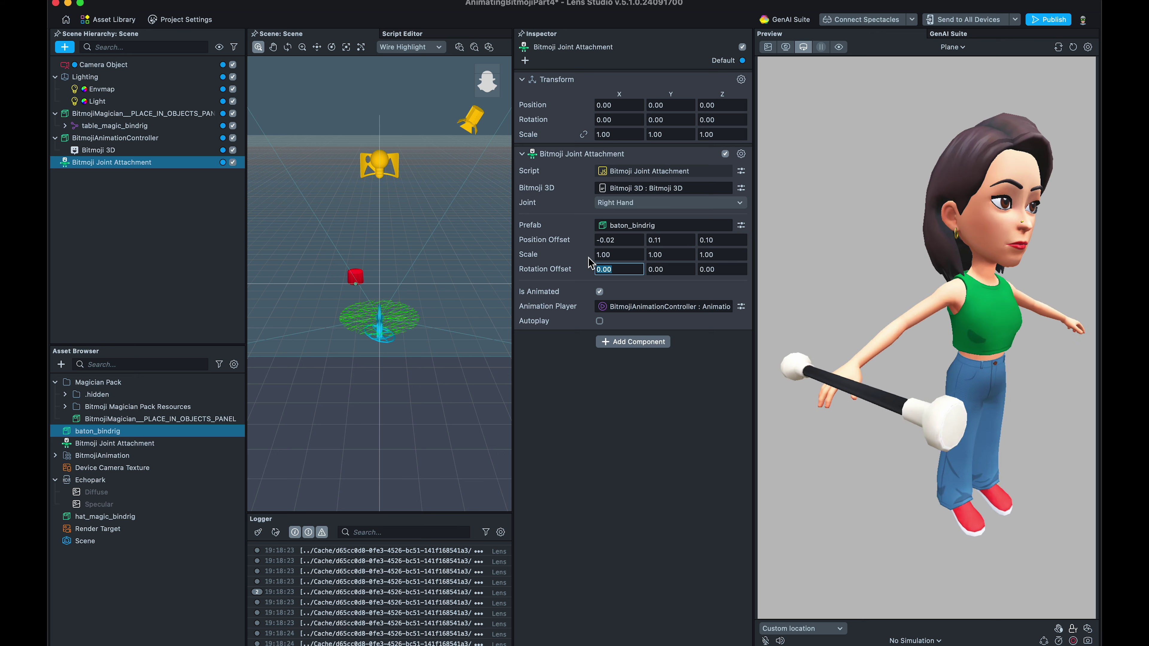
left_click(682, 268)
type("25")
key("Tab")
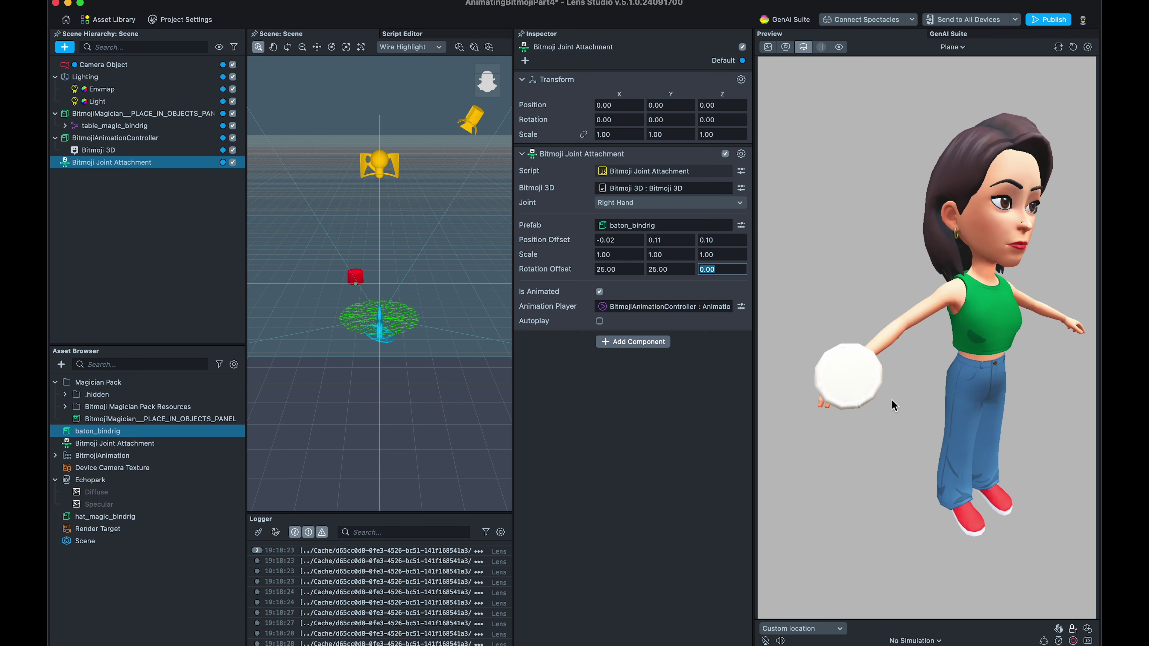
Inspect the baton's placement from several angles in the preview, and briefly enable Autoplay to check its animation before disabling it again.
scroll(892, 400, "up", 5)
left_click_drag(786, 413, 859, 334)
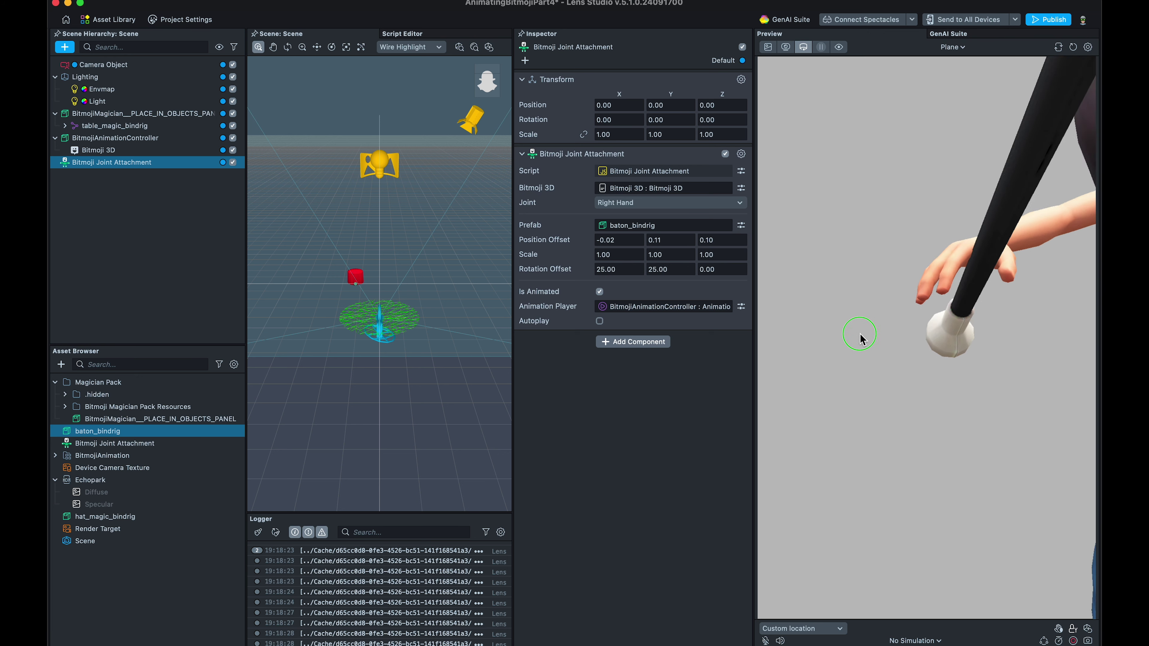
scroll(859, 334, "down", 5)
left_click_drag(1036, 319, 739, 360)
scroll(851, 358, "down", 3)
scroll(763, 359, "up", 2)
scroll(750, 360, "down", 3)
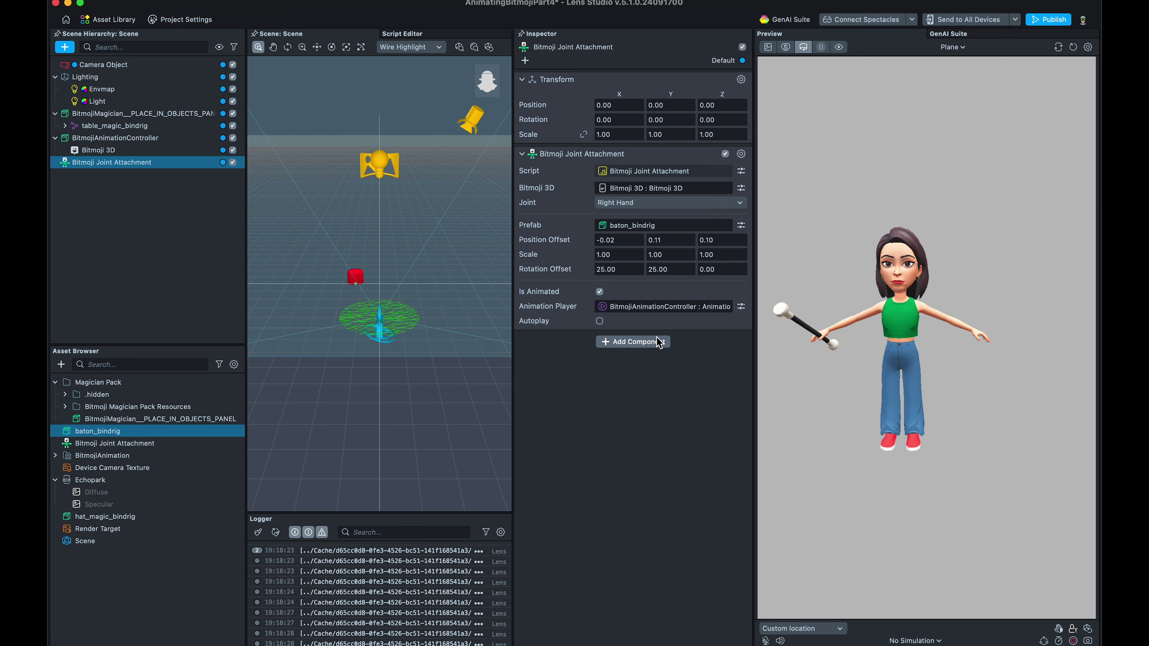
left_click(600, 321)
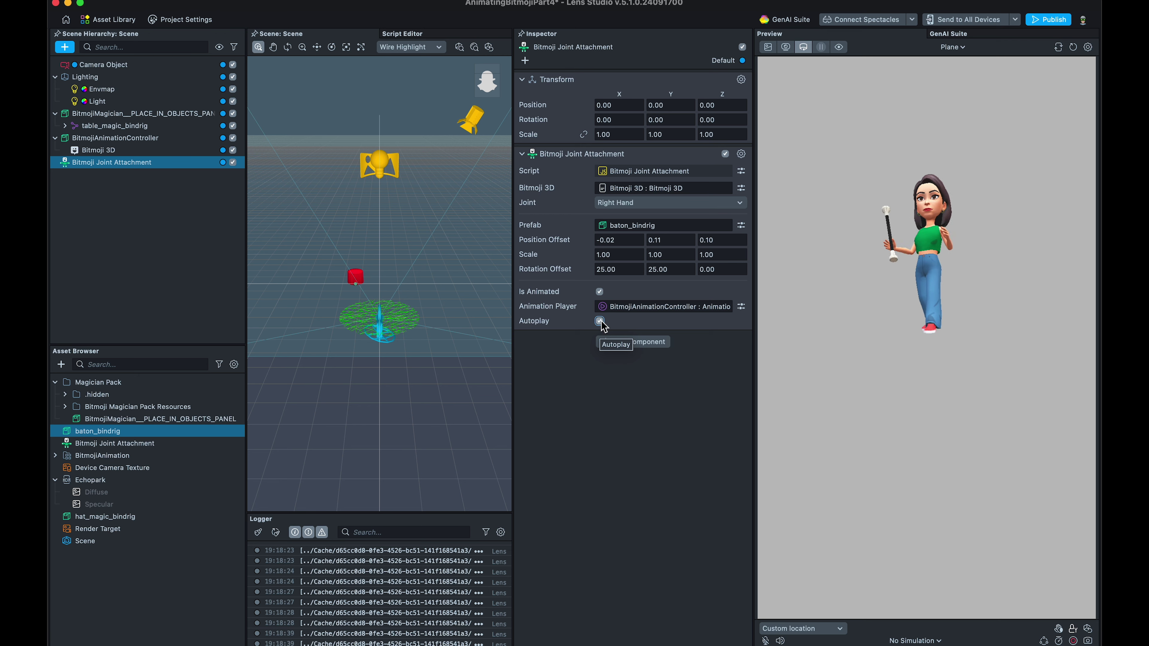
left_click(600, 321)
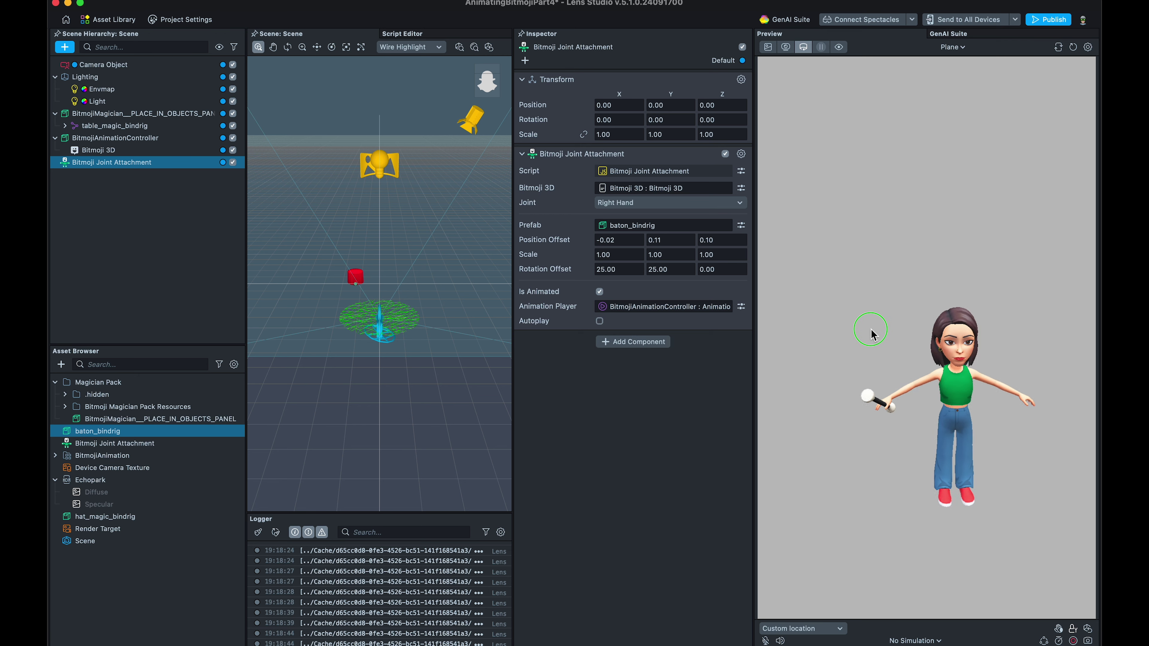
Duplicate the Bitmoji Joint Attachment, set the copy's joint to Head and assign hat_magic_bindrig as its prefab.
key("super+d")
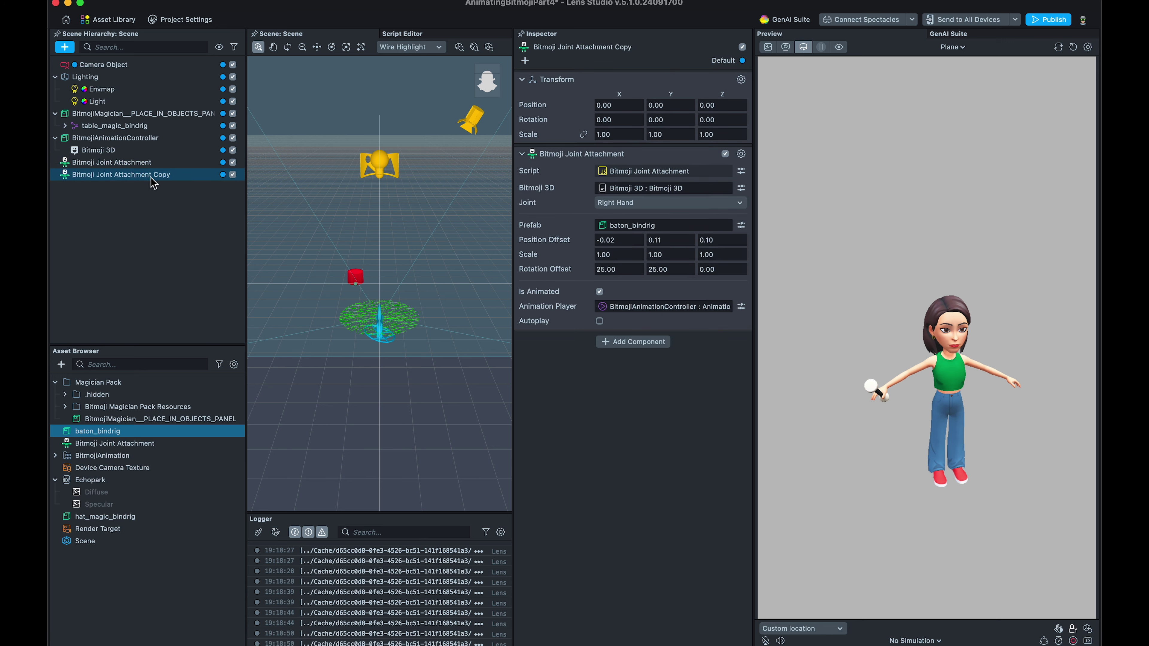
left_click(669, 202)
left_click(660, 226)
left_click_drag(108, 516, 660, 225)
Set the hat's Position Offset on the copied joint attachment to 0.15, 0.00, -0.01.
left_click(617, 240)
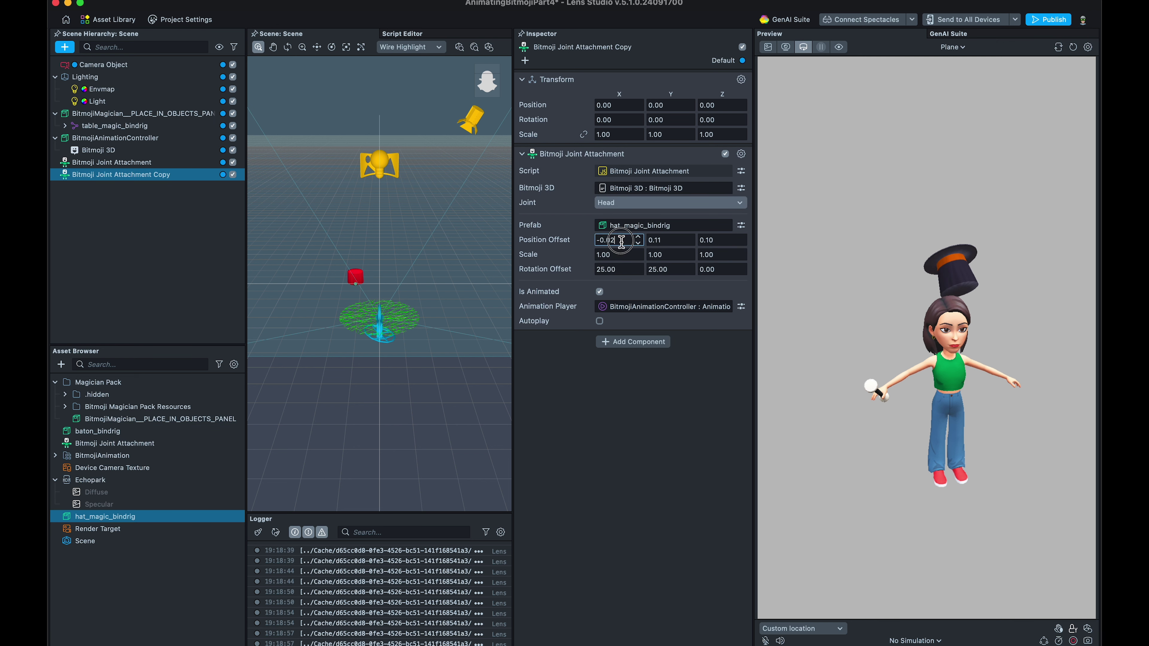
type("0.15")
key("Tab")
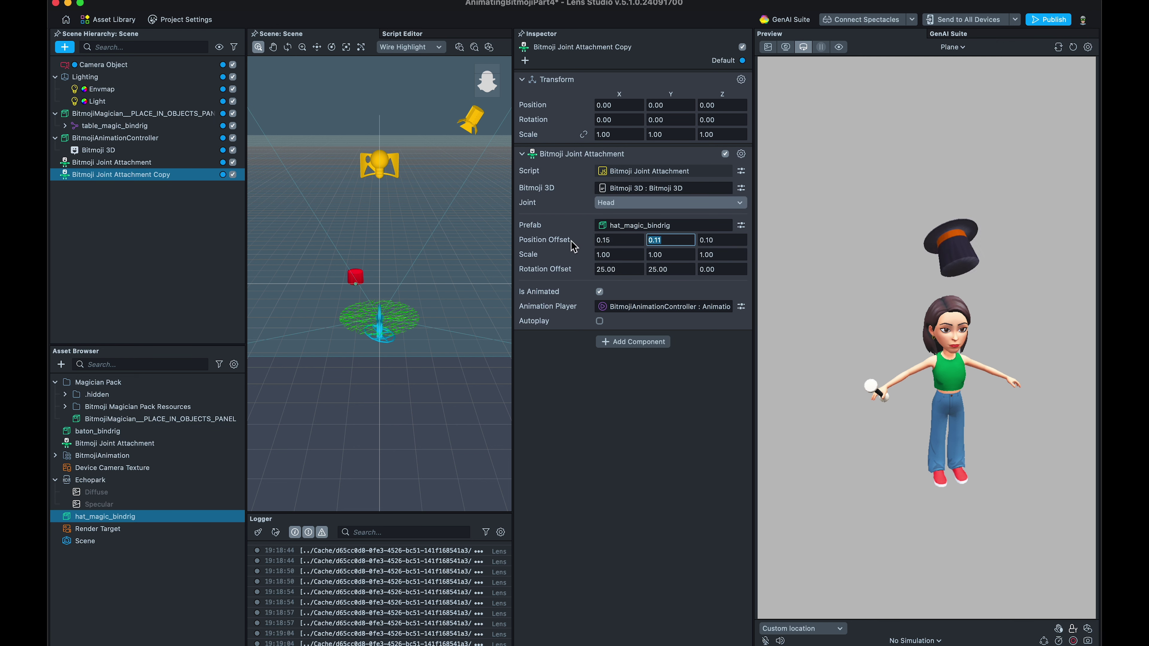
key("Tab")
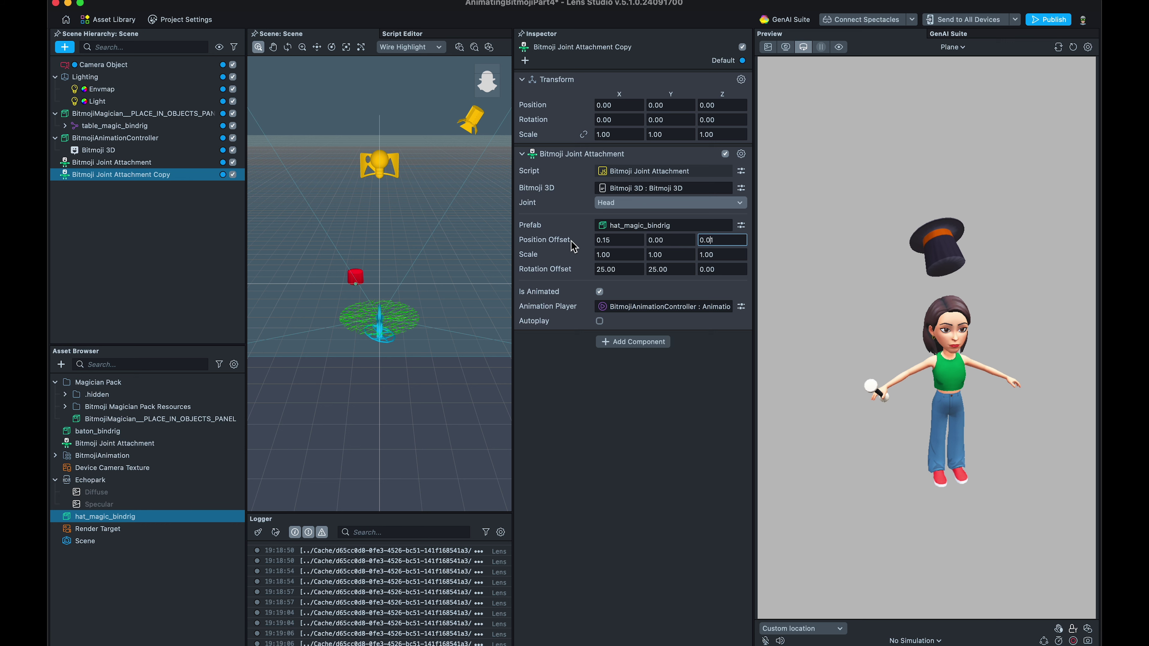
type("-")
key("Return")
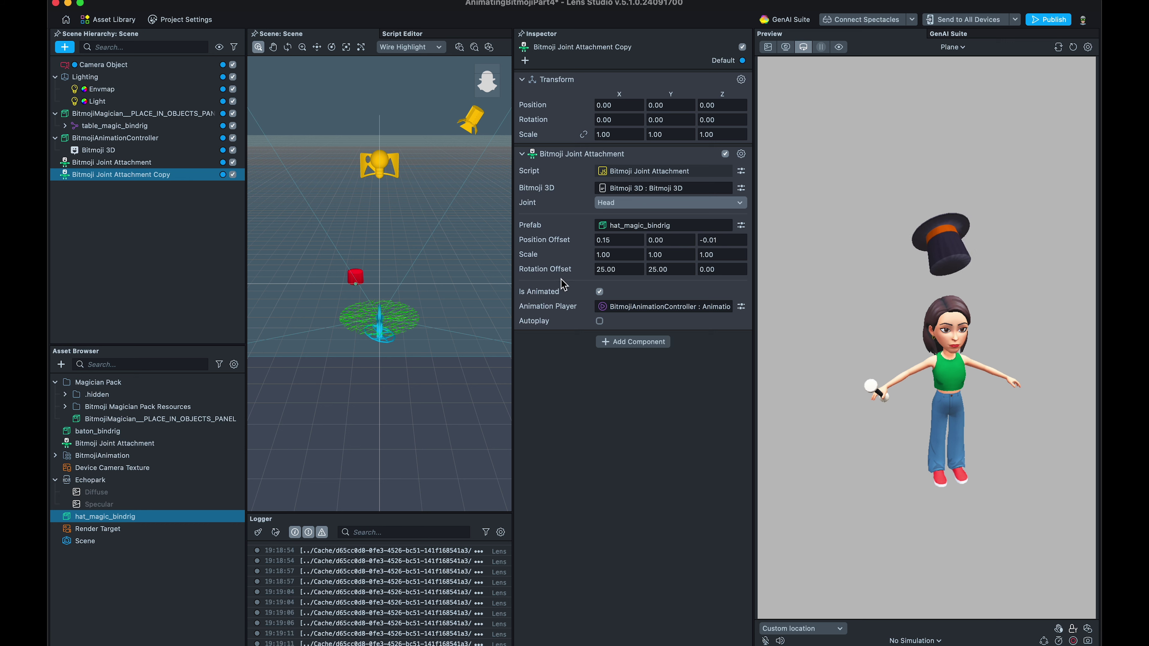
Set the hat's Rotation Offset to 180, 0, 0 and enable Autoplay on its joint attachment to play the animation.
type("180")
key("Tab")
type("0")
key("Tab")
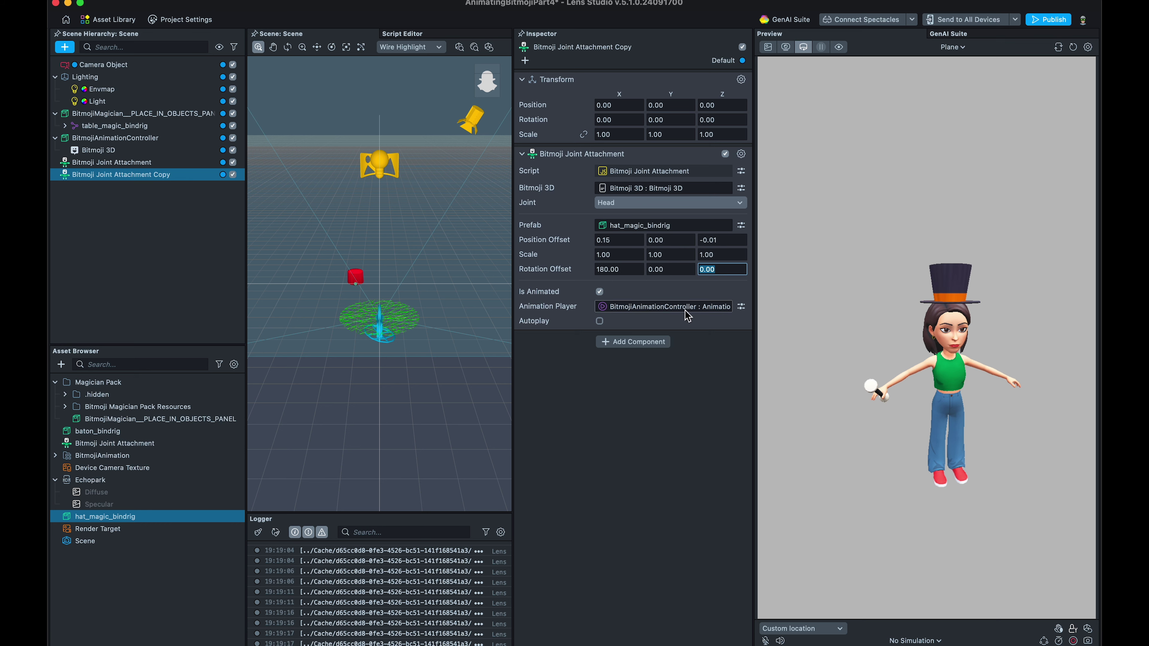
key("Return")
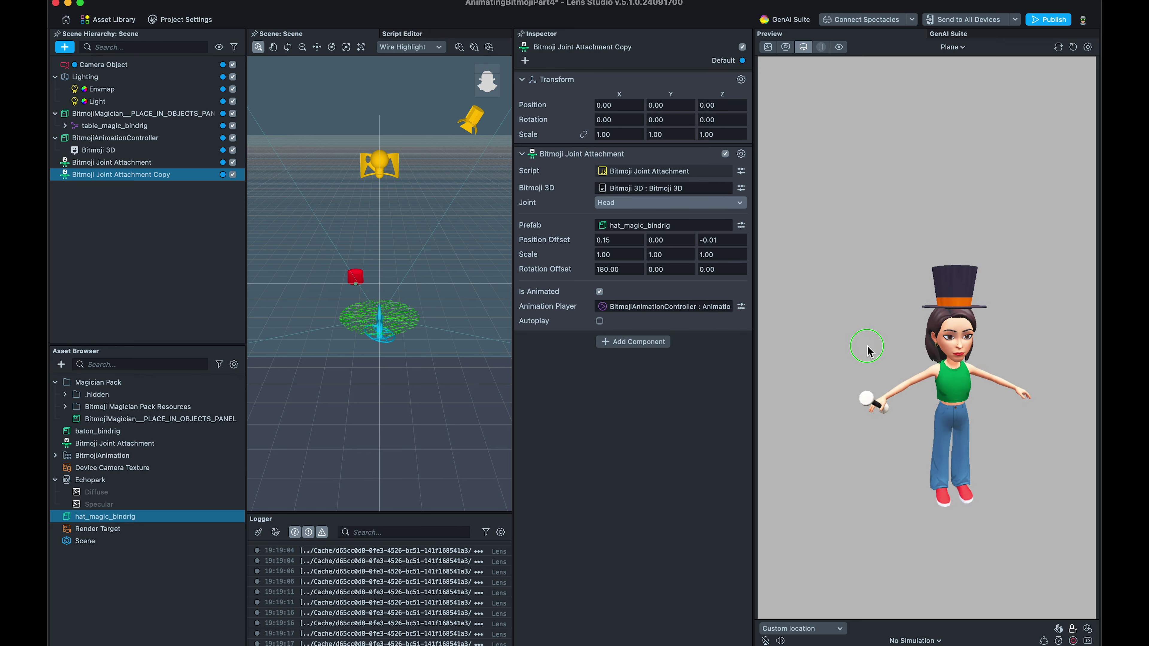
left_click(598, 321)
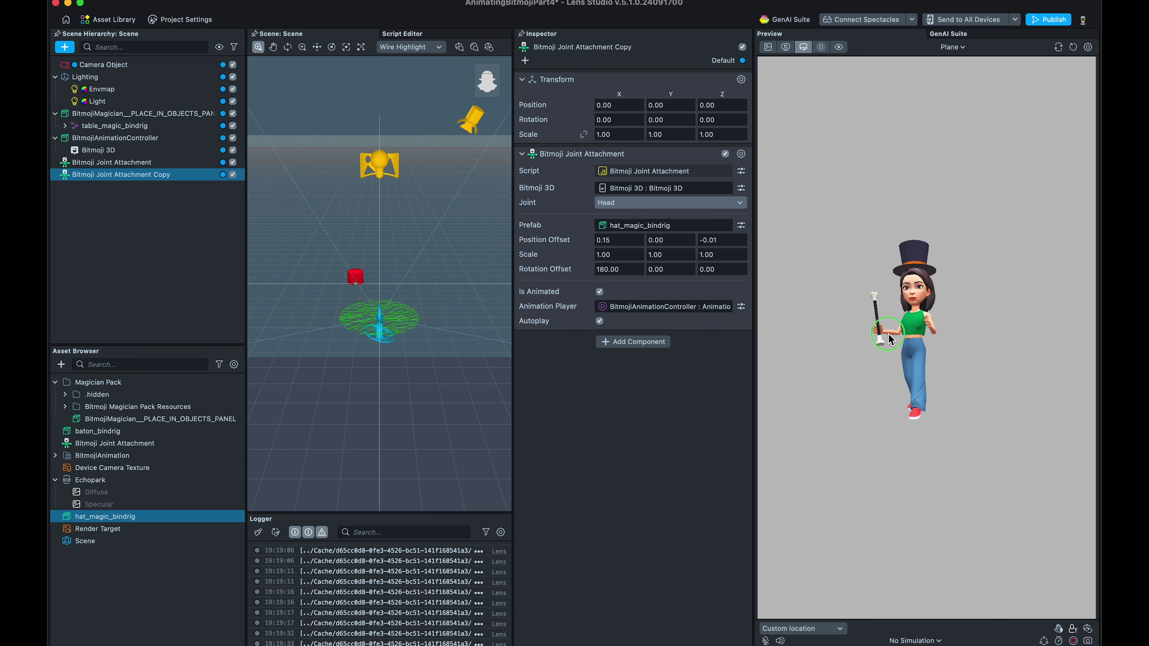
left_click_drag(876, 355, 959, 420)
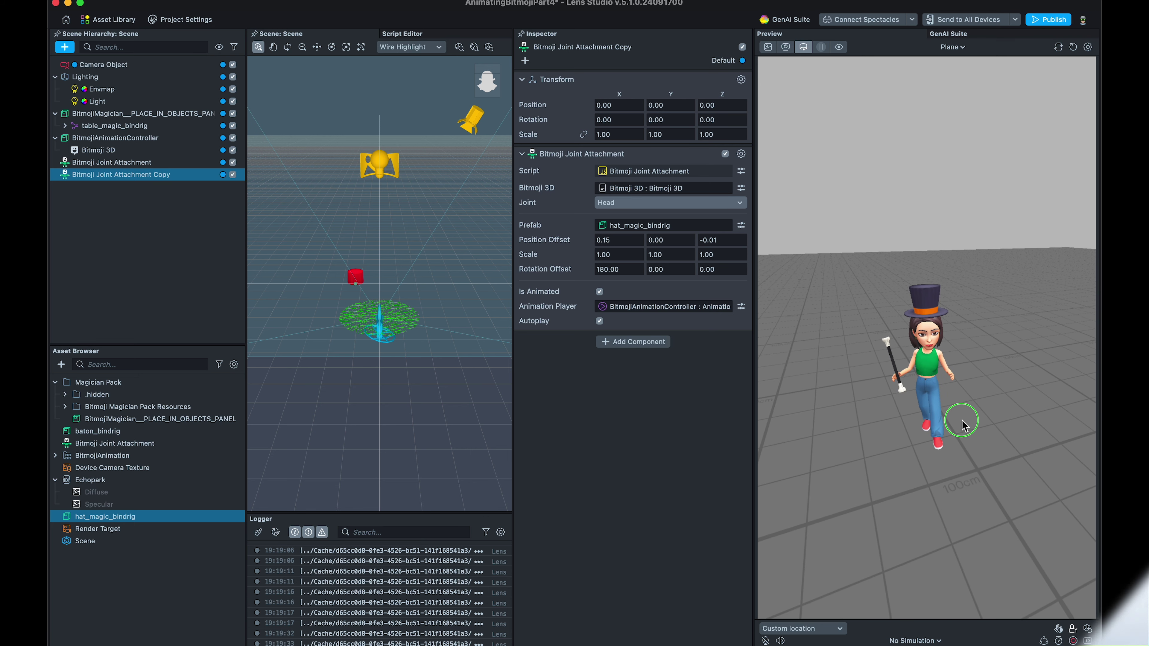